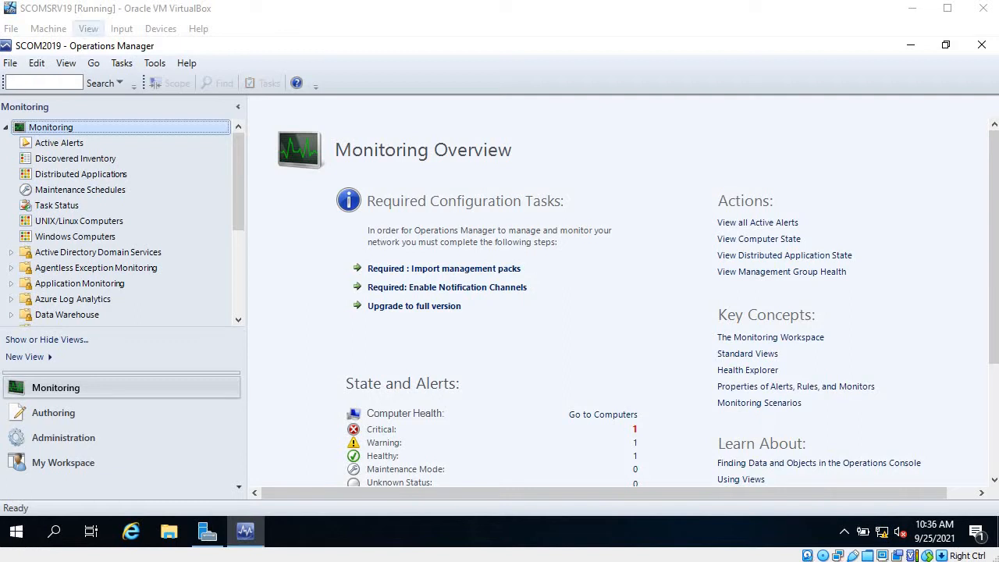
Open the User Roles list in the Administration workspace and review the existing roles and their descriptions
click(102, 440)
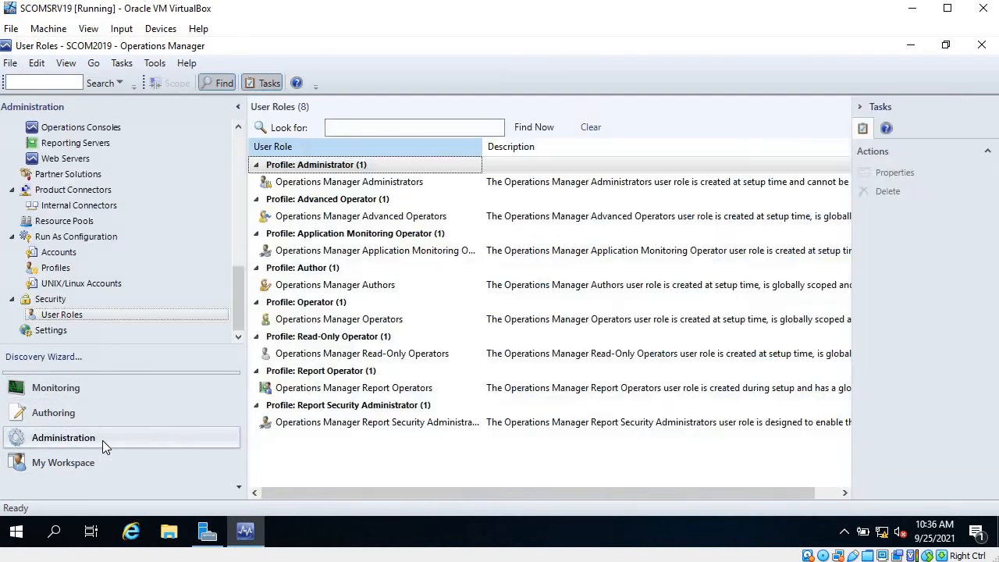
scroll(99, 301, up, 3)
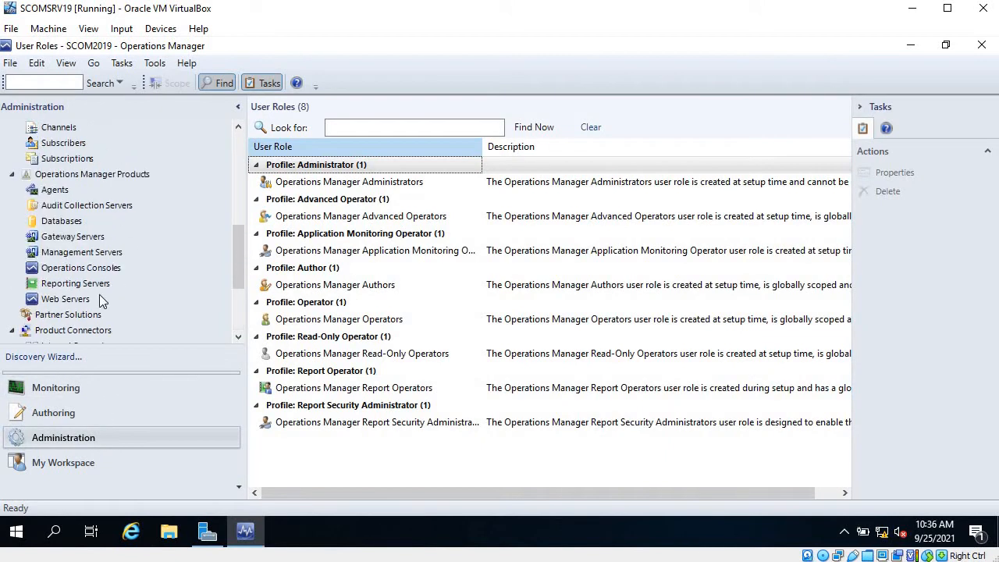
scroll(138, 252, down, 3)
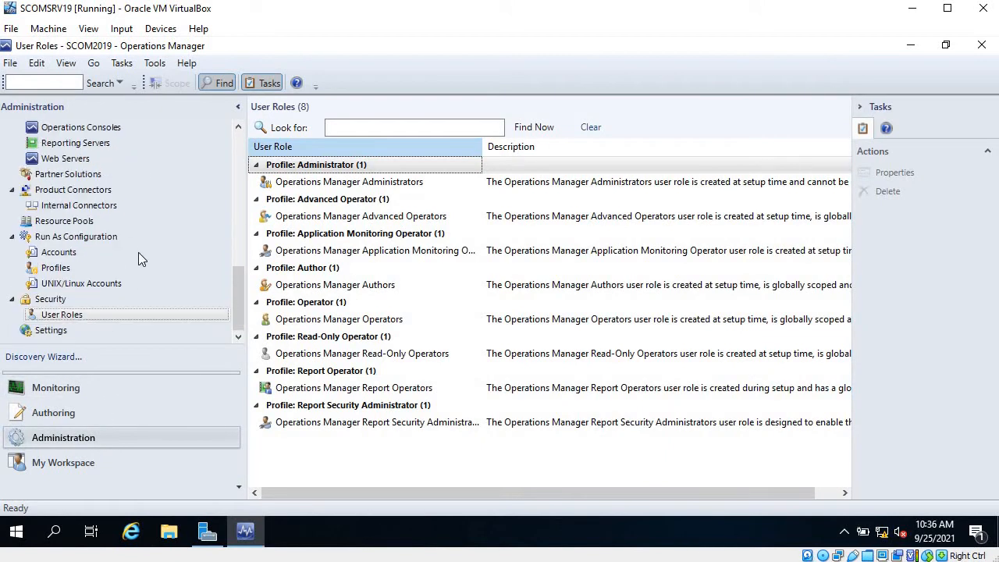
click(79, 317)
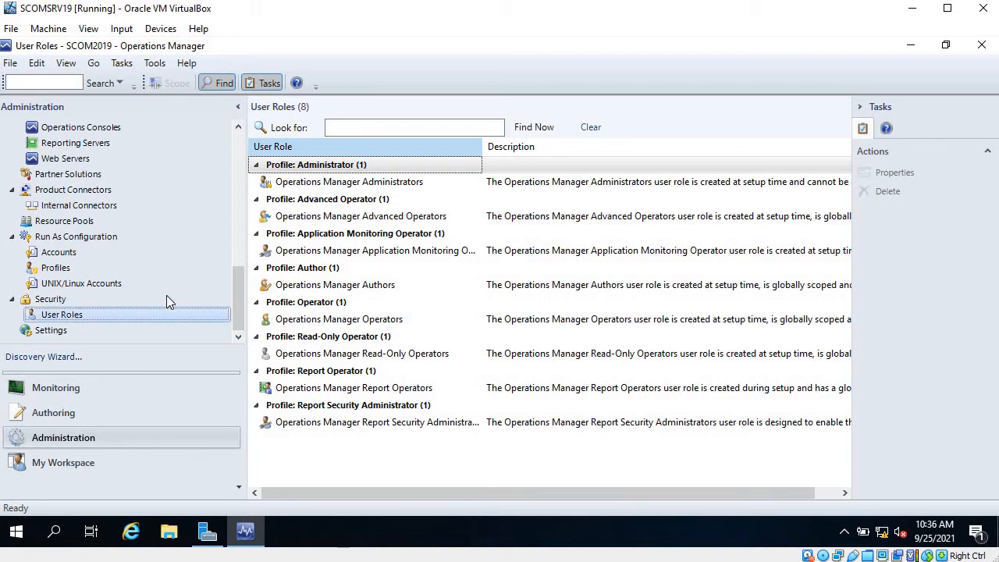
scroll(166, 295, up, 5)
scroll(160, 259, down, 5)
scroll(84, 318, up, 5)
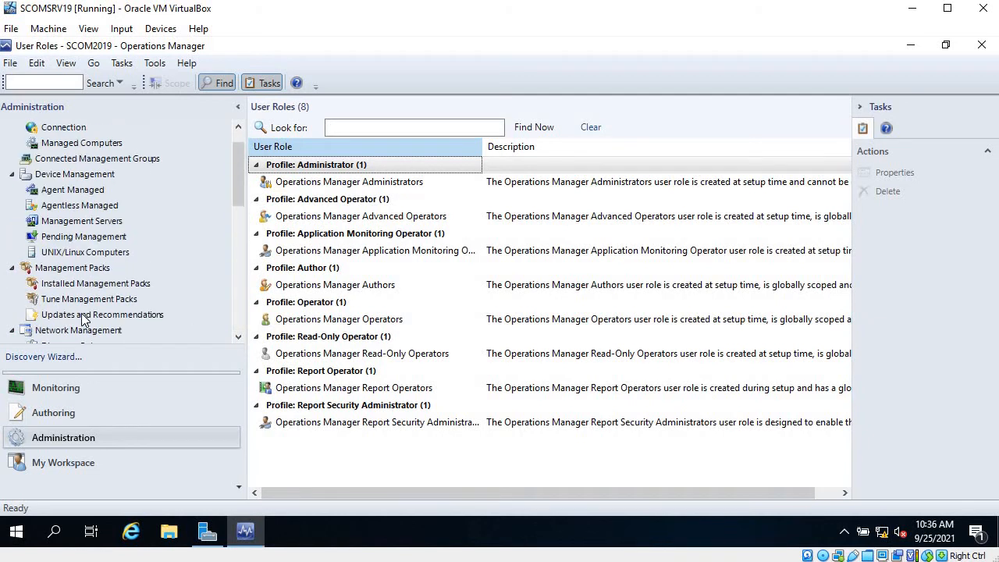
scroll(85, 318, down, 5)
click(457, 496)
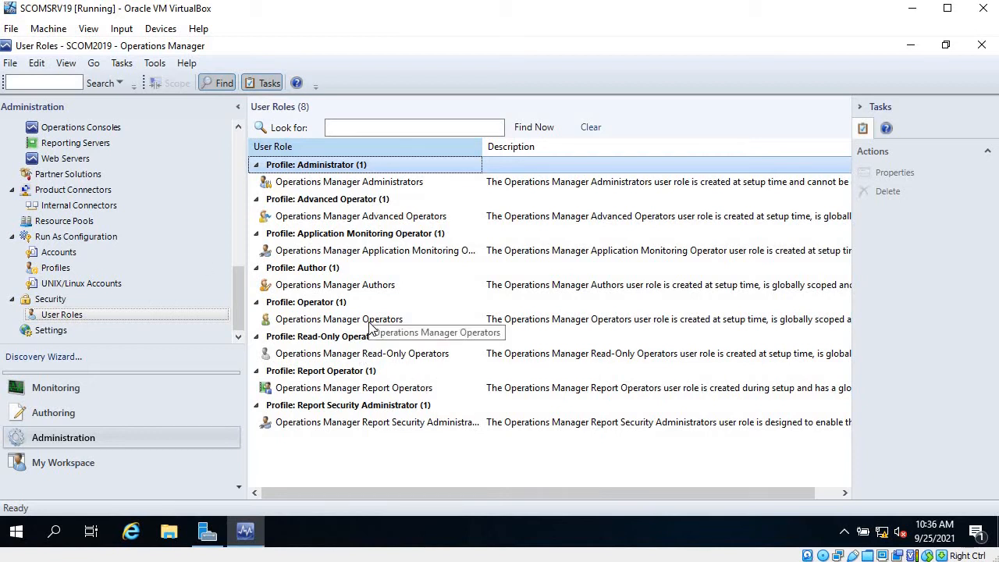
drag(801, 493, 825, 493)
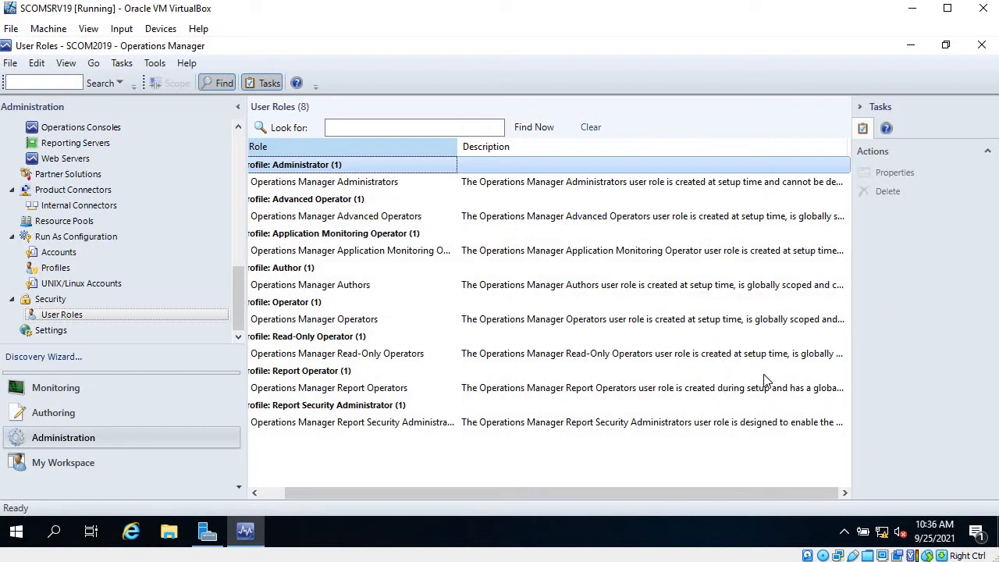
drag(673, 492, 605, 498)
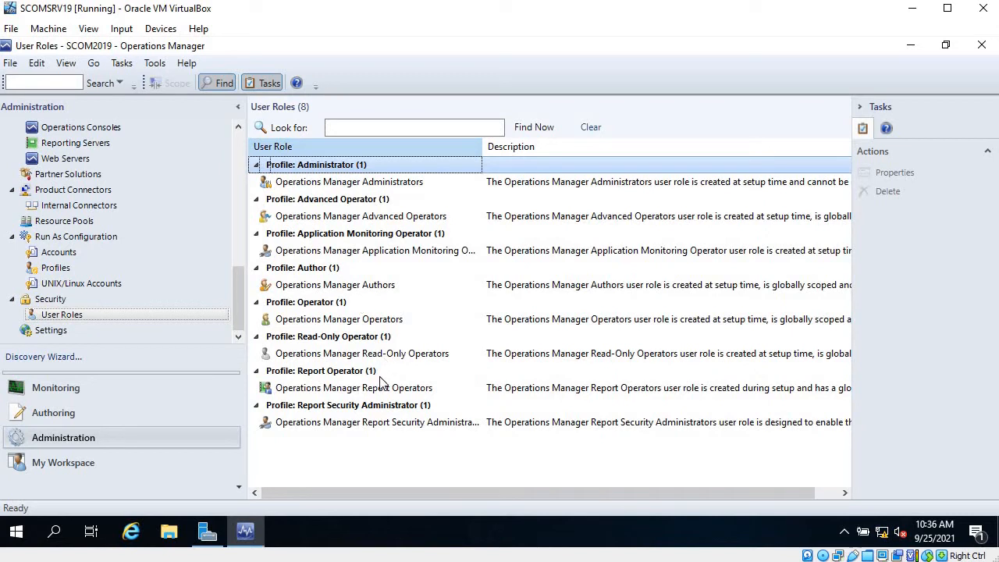
Open the new Operator user role wizard to read its profile description, then cancel it
right_click(409, 445)
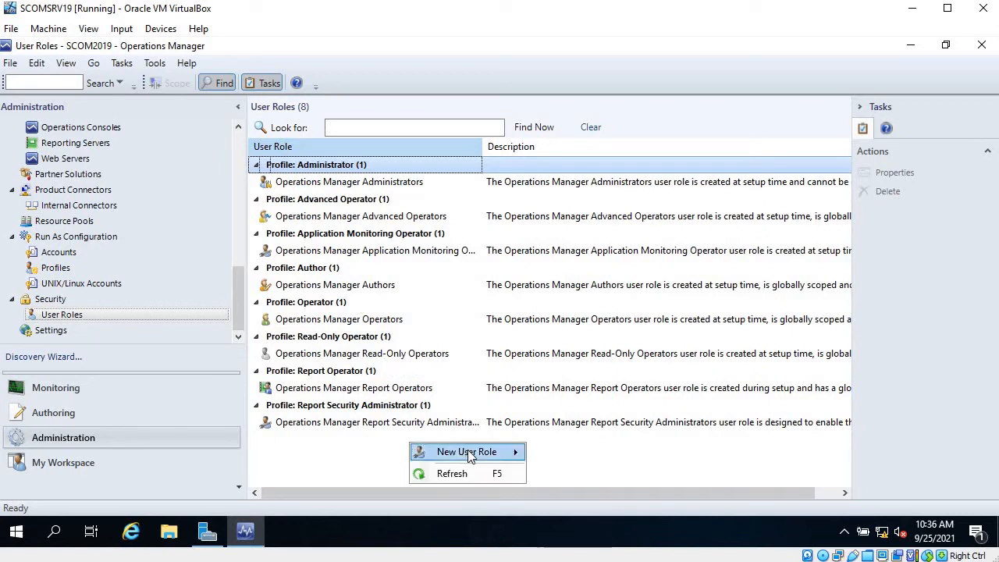
mouse_move(468, 451)
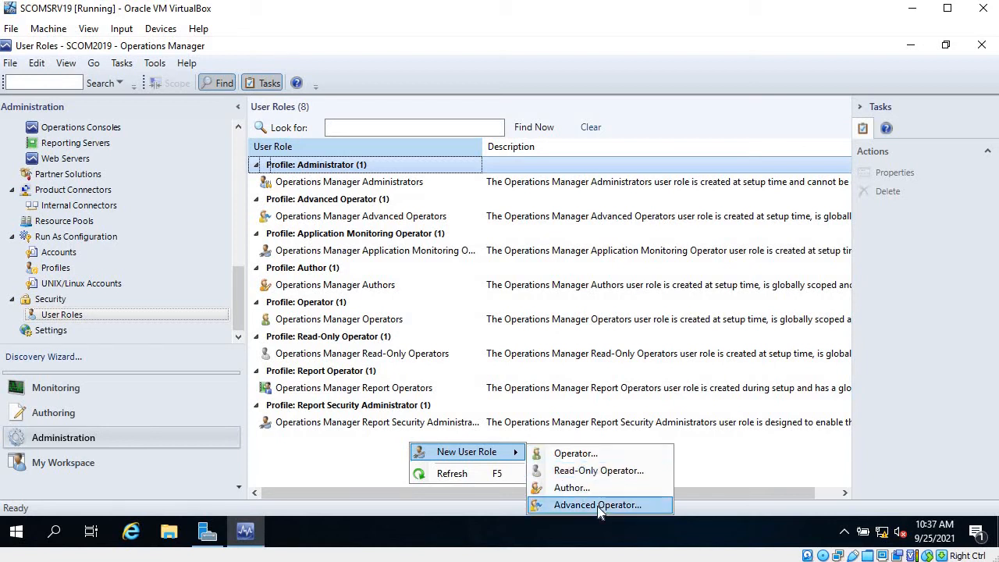
click(593, 458)
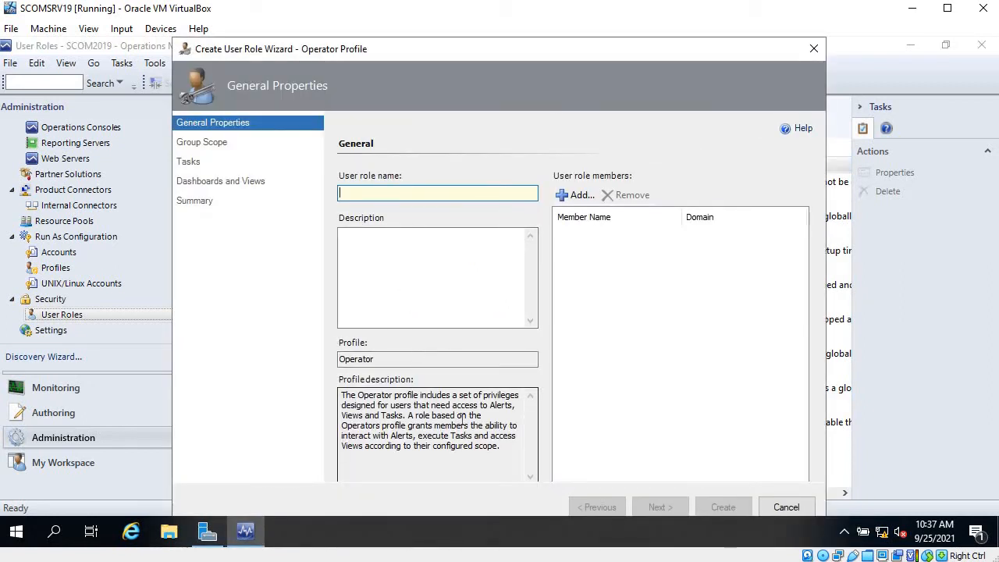
drag(406, 416, 518, 426)
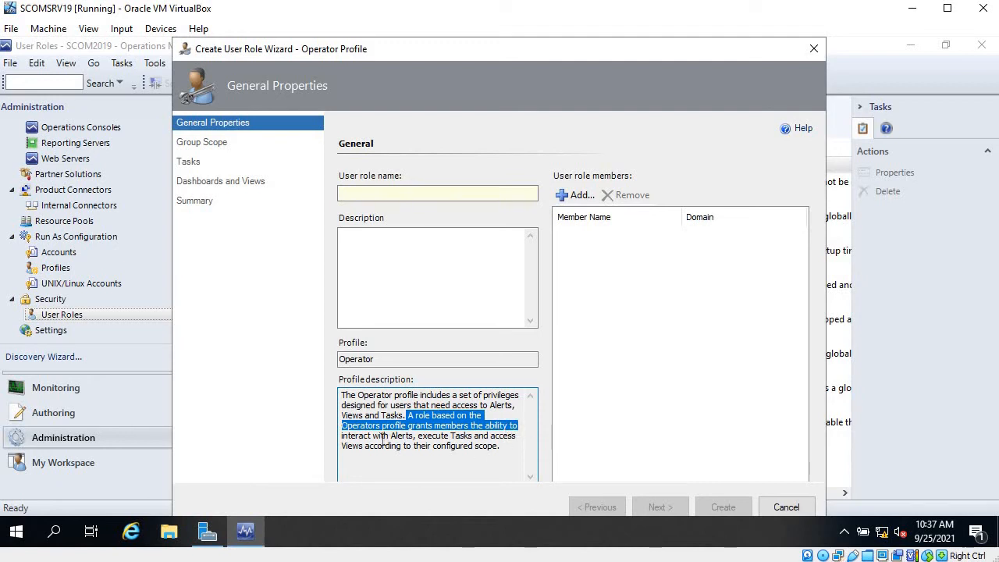
drag(381, 435, 533, 439)
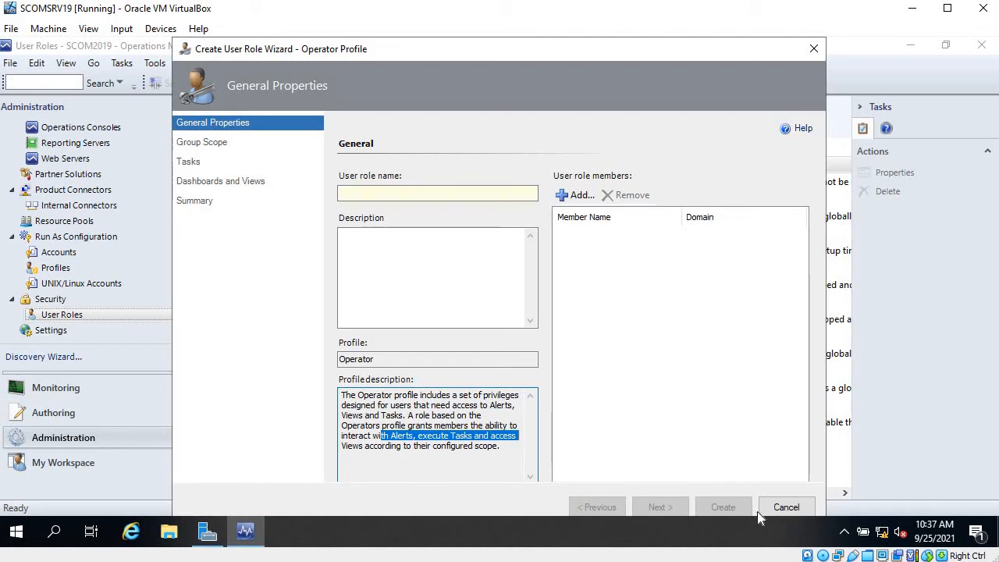
click(798, 509)
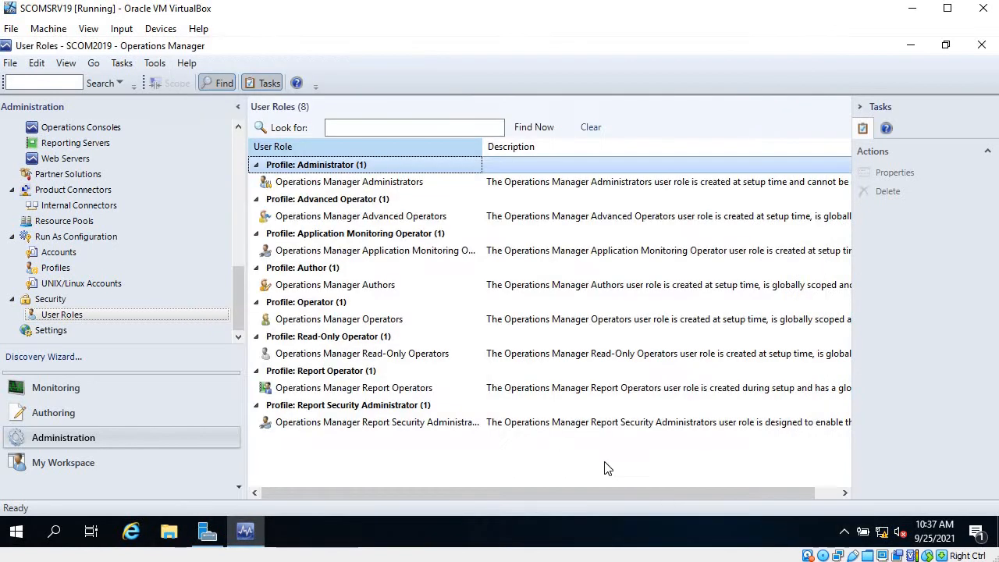
Open the new Read-Only Operator user role wizard to read its profile description, then cancel it
right_click(549, 451)
mouse_move(604, 458)
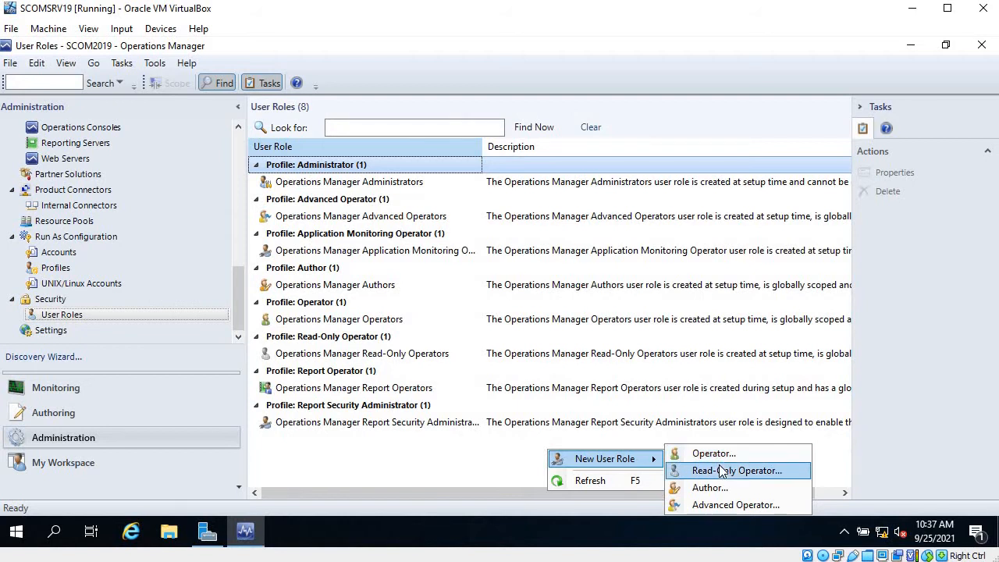
click(724, 470)
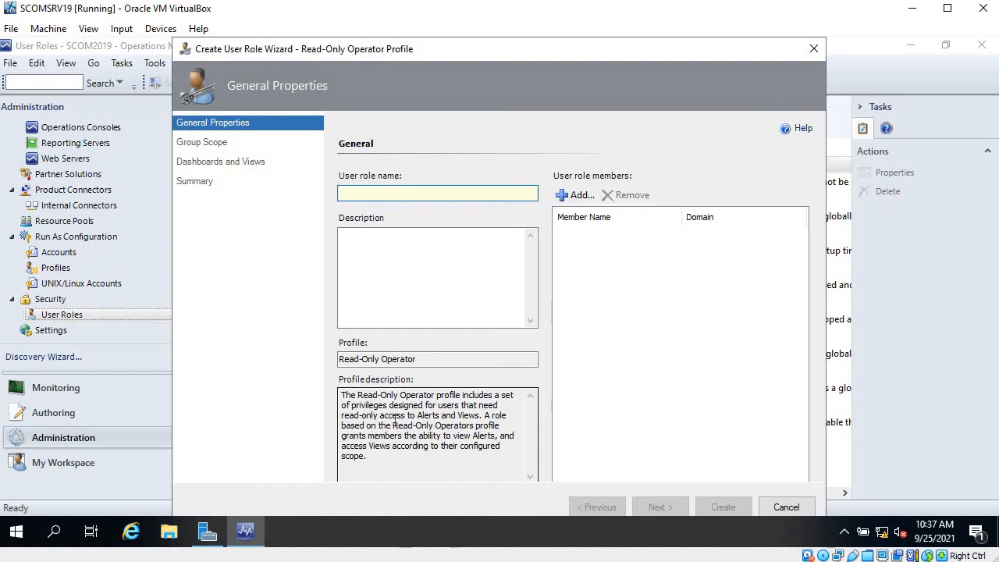
drag(380, 425, 500, 447)
click(438, 438)
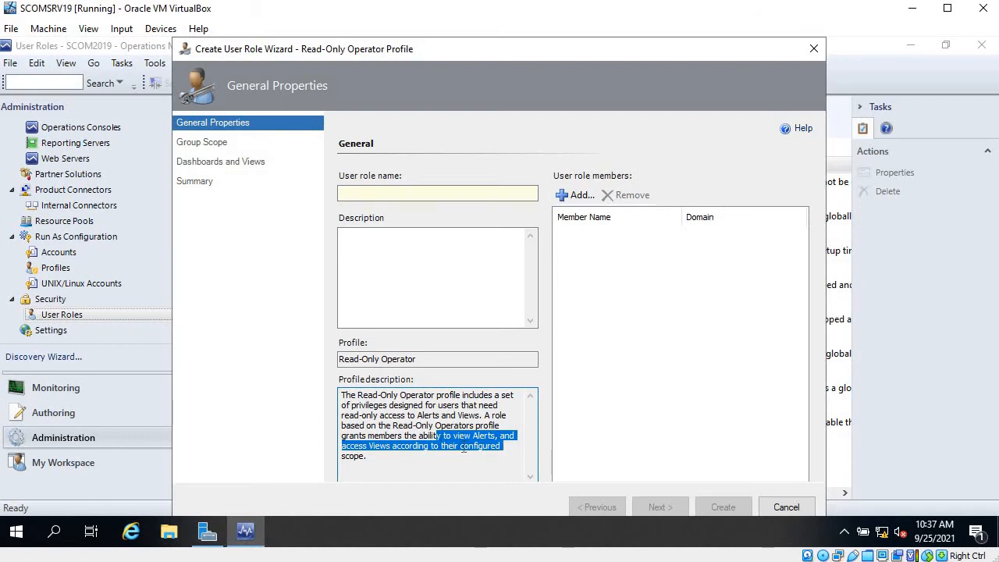
click(786, 508)
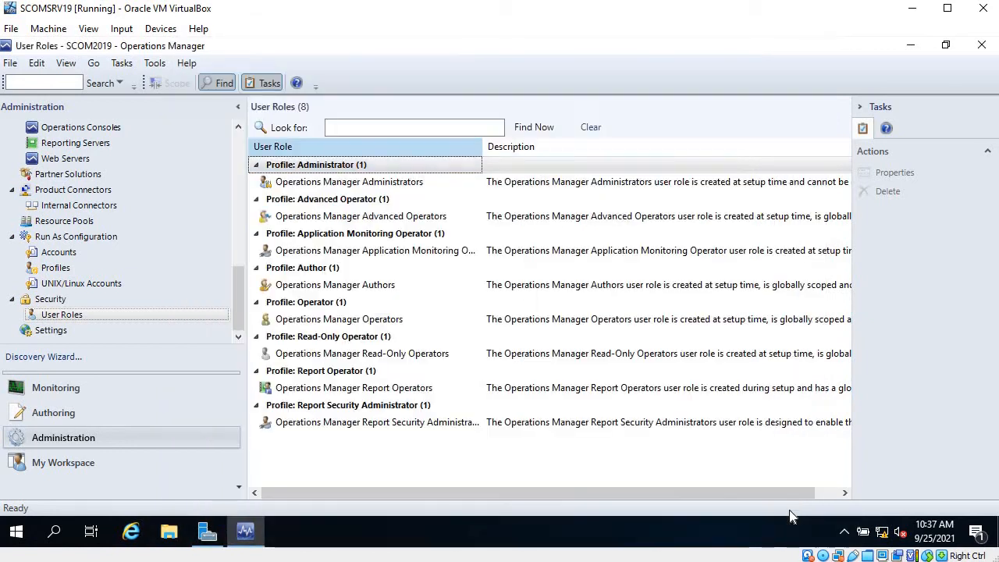
Open the new Author user role wizard to read its profile description, then cancel it
right_click(574, 458)
mouse_move(671, 461)
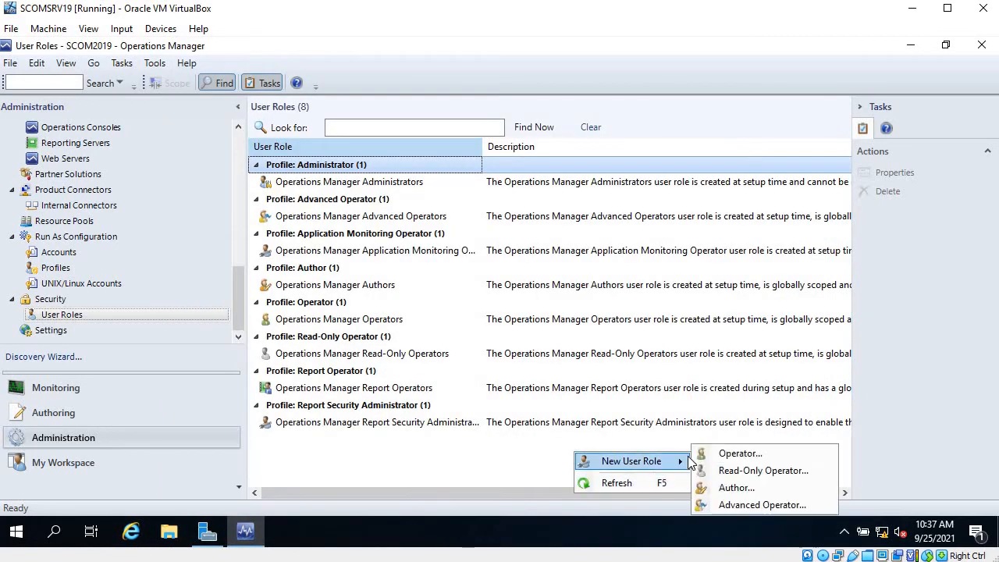
click(741, 489)
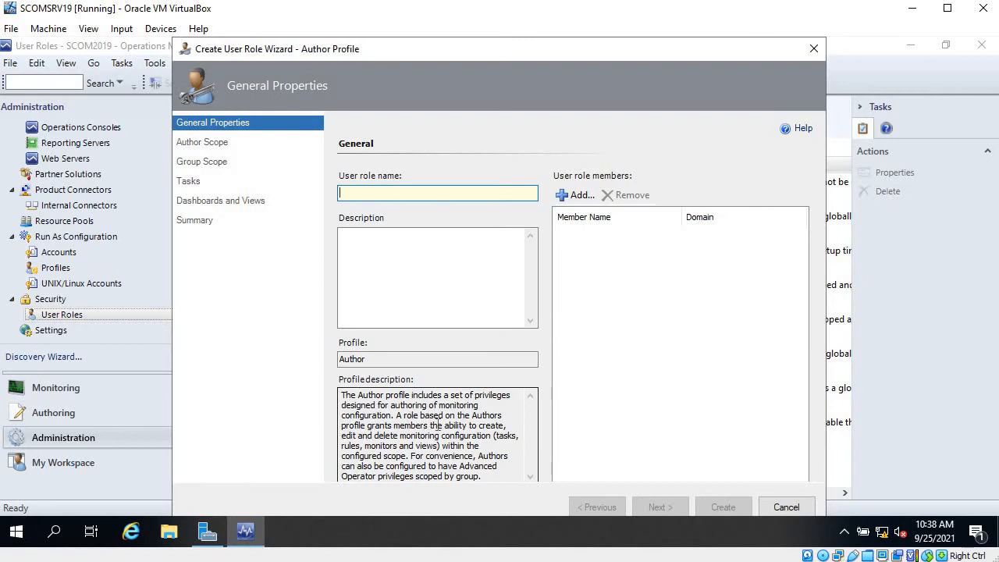
drag(394, 426, 500, 437)
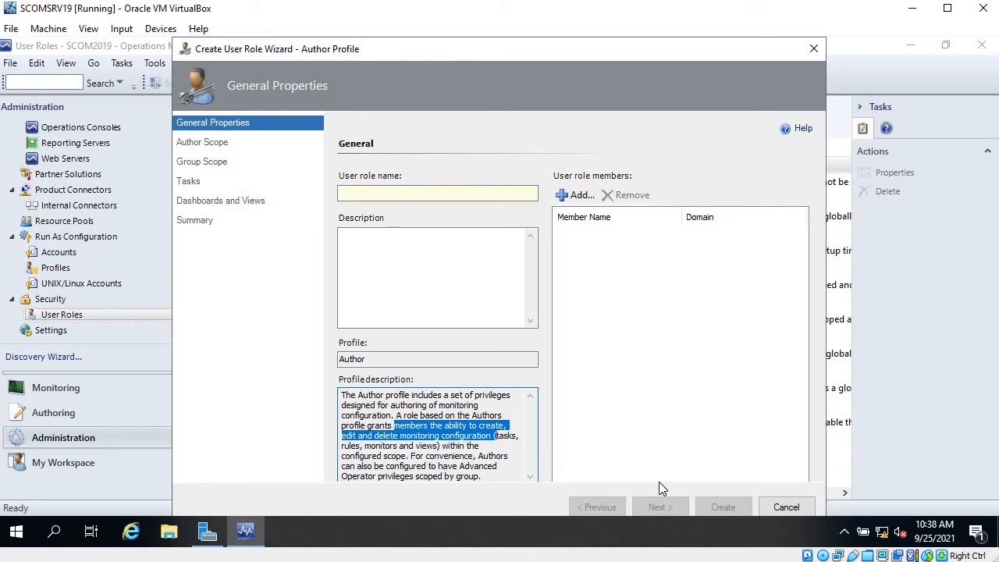
click(789, 508)
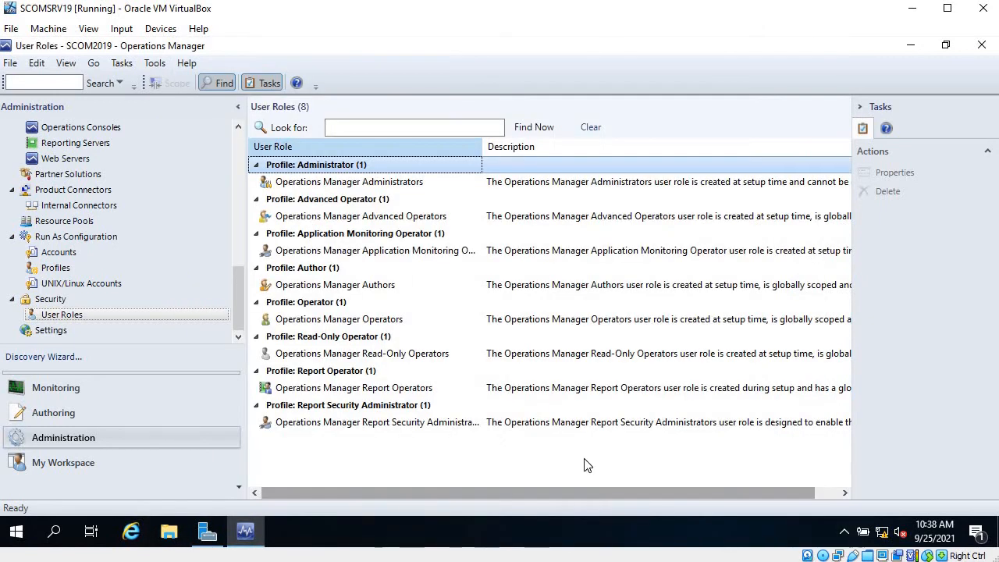
Open the new Advanced Operator user role wizard to read its profile description, then cancel it
right_click(556, 463)
mouse_move(647, 476)
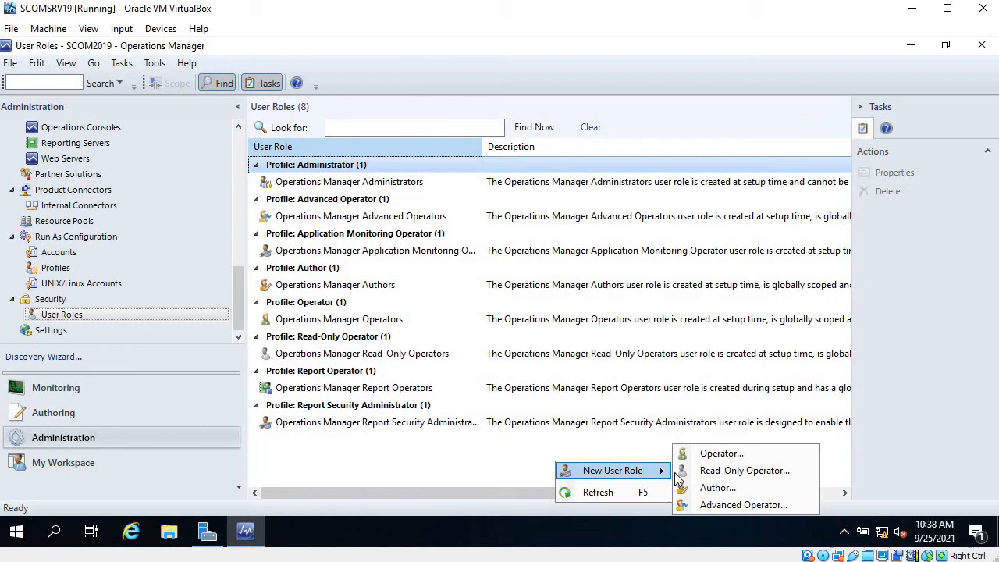
click(754, 504)
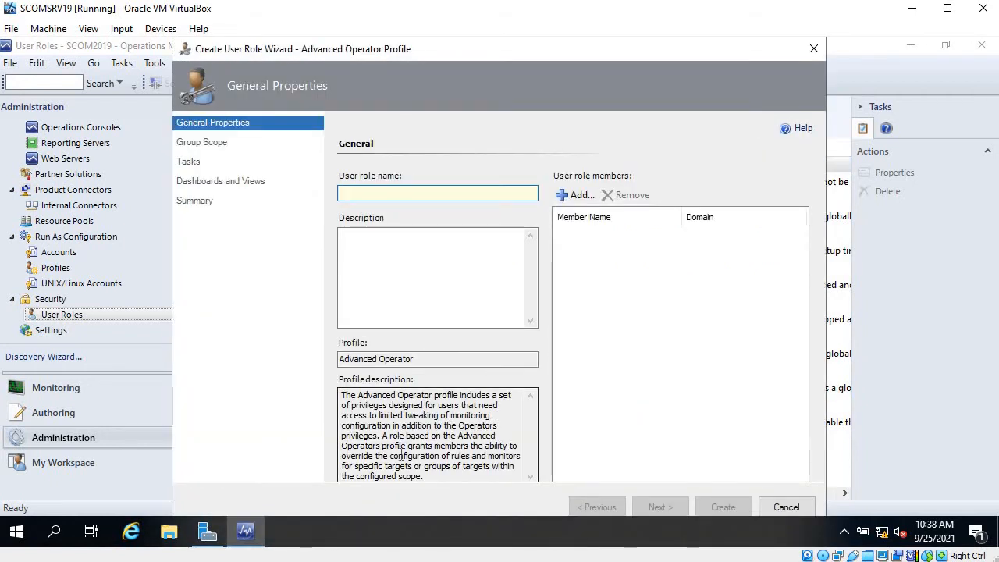
drag(395, 445, 531, 453)
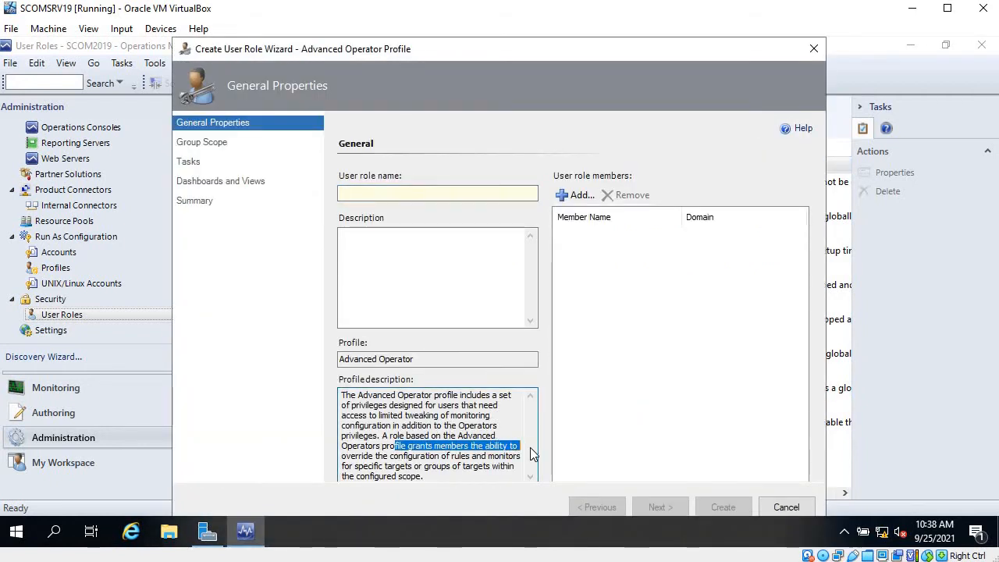
drag(398, 461, 529, 459)
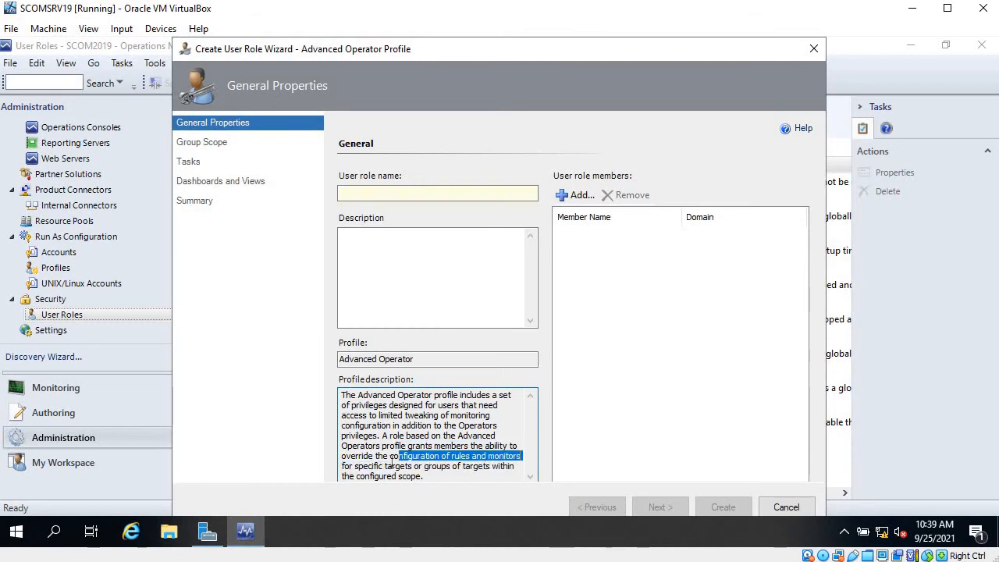
drag(378, 466, 479, 471)
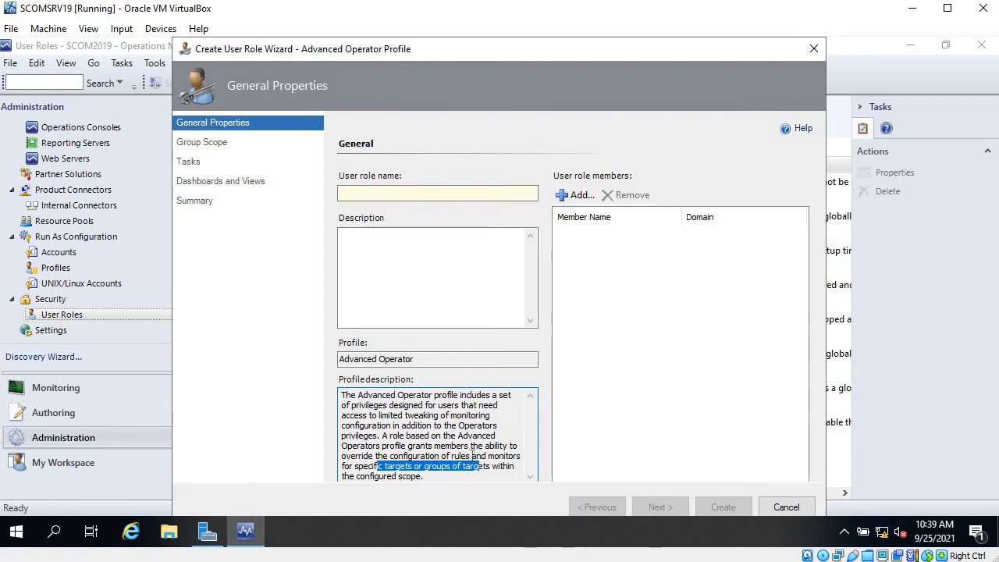
drag(376, 456, 510, 460)
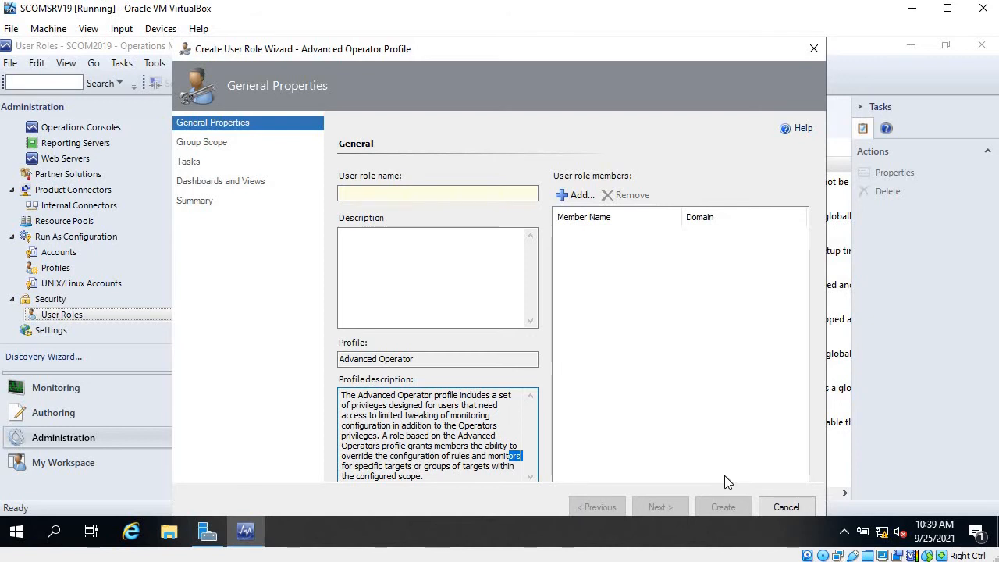
click(778, 507)
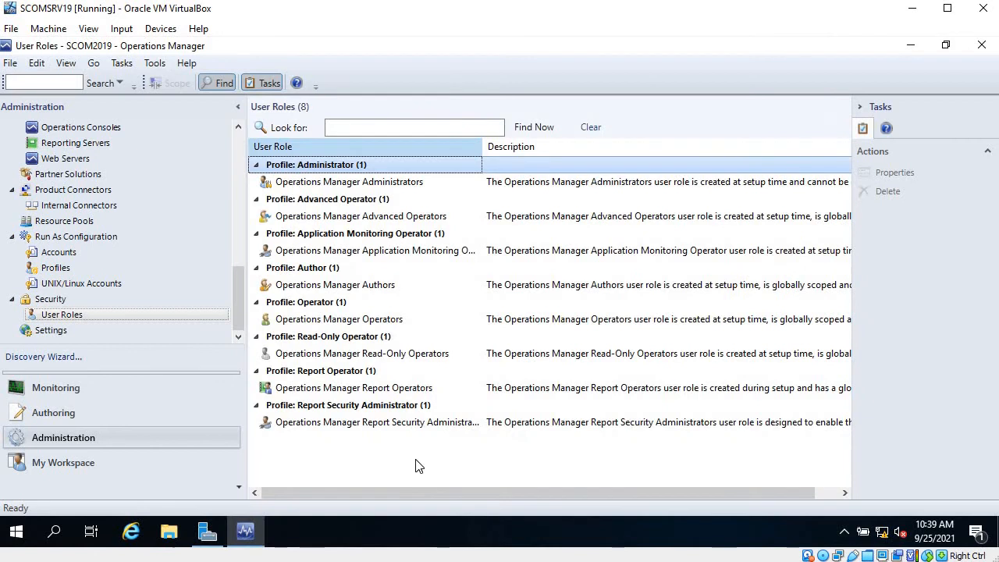
Start a new Read-Only Operator user role named scom-ro-operator for DCs and continue to the group scope page
right_click(416, 458)
mouse_move(472, 466)
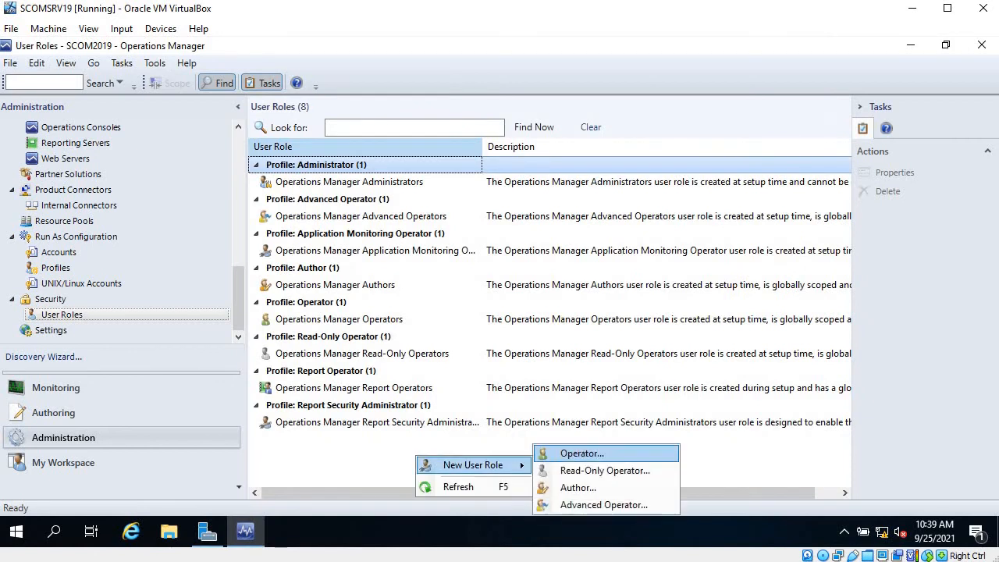
click(609, 470)
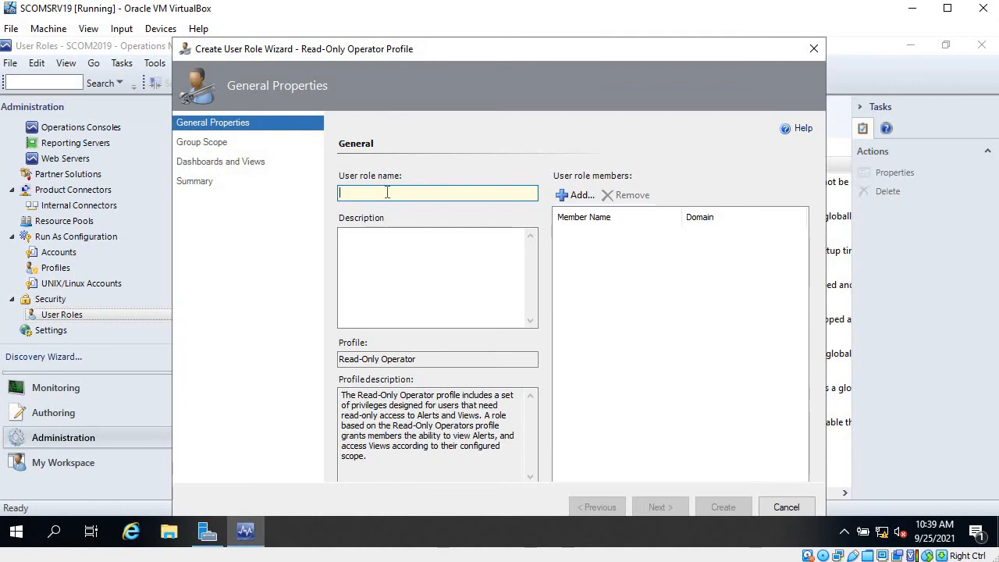
text(SC)
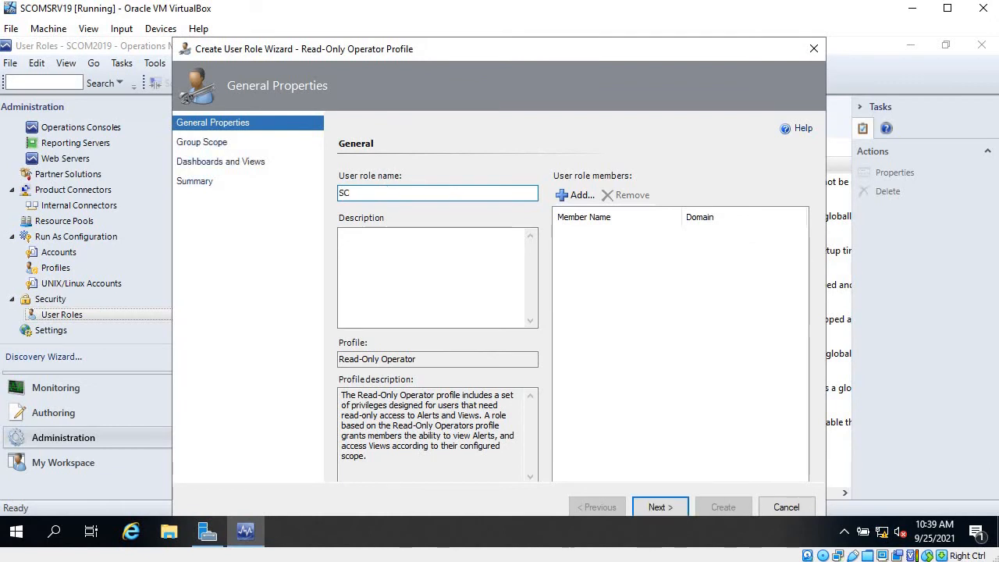
key(BackSpace)
key(BackSpace)
text(scom-ro)
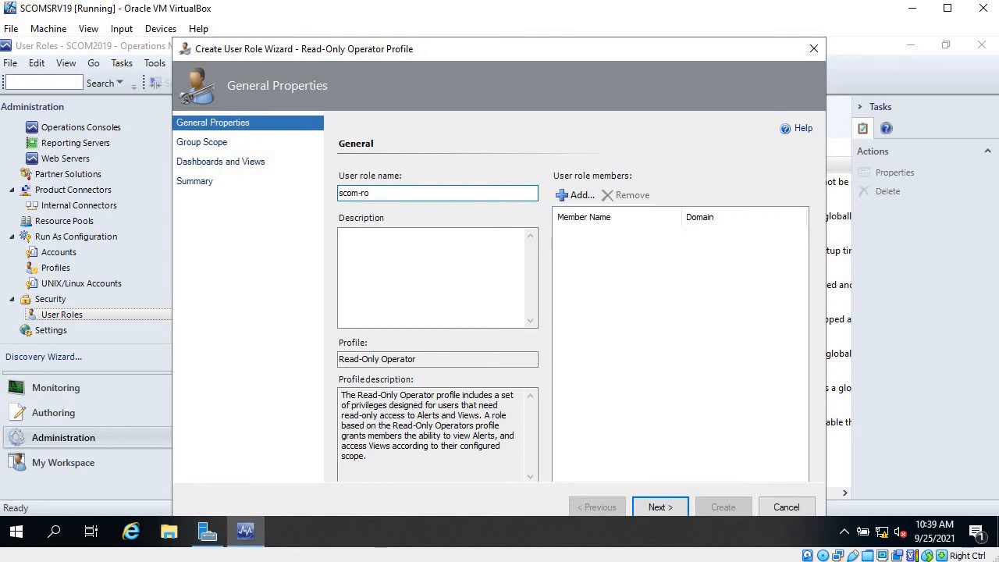
text(-operator for DCS)
click(656, 508)
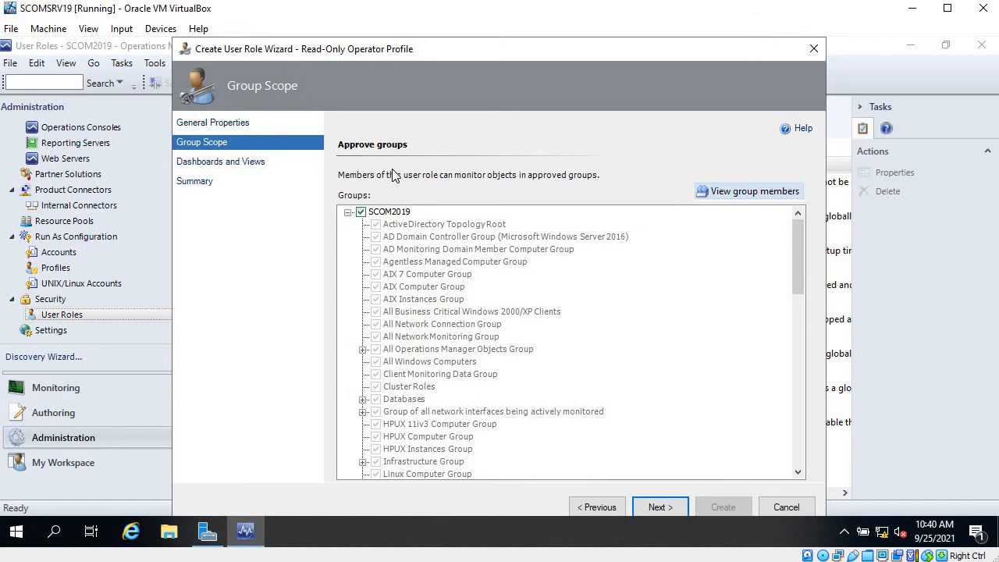
Limit the role's group scope to only the WebOS3 - All DCs group and continue to dashboards and views
click(360, 212)
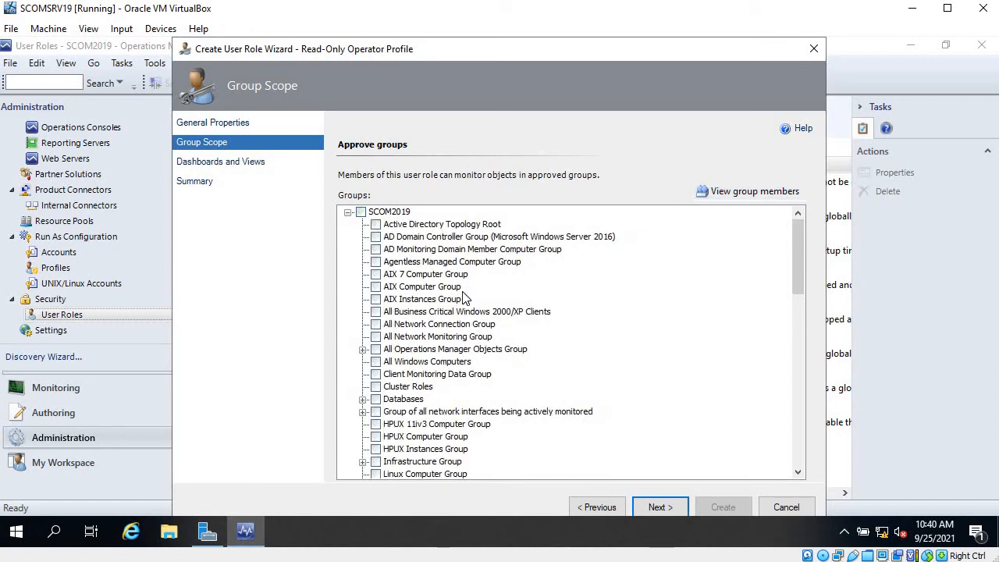
scroll(464, 296, down, 1)
scroll(464, 297, down, 5)
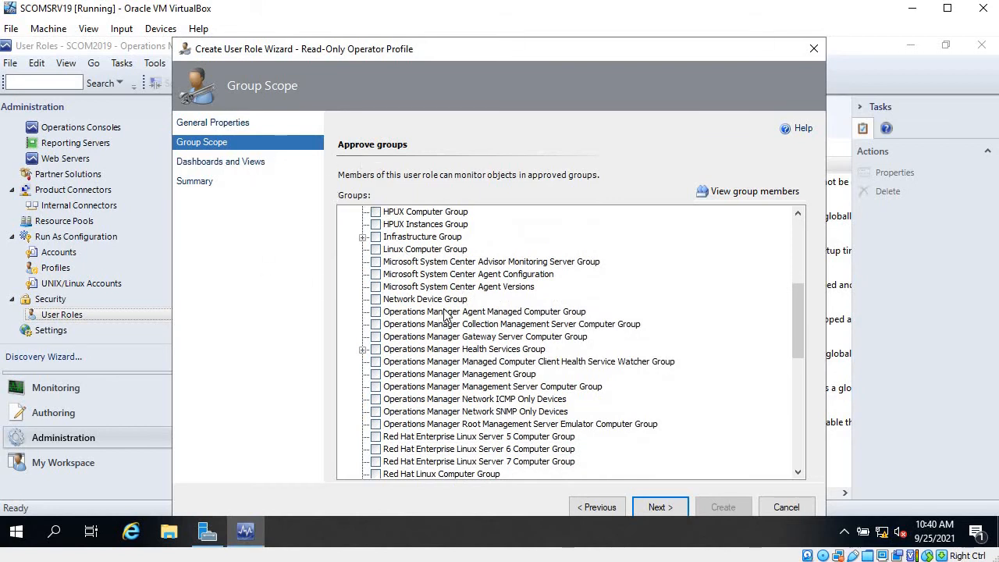
scroll(447, 312, up, 1)
scroll(447, 313, down, 10)
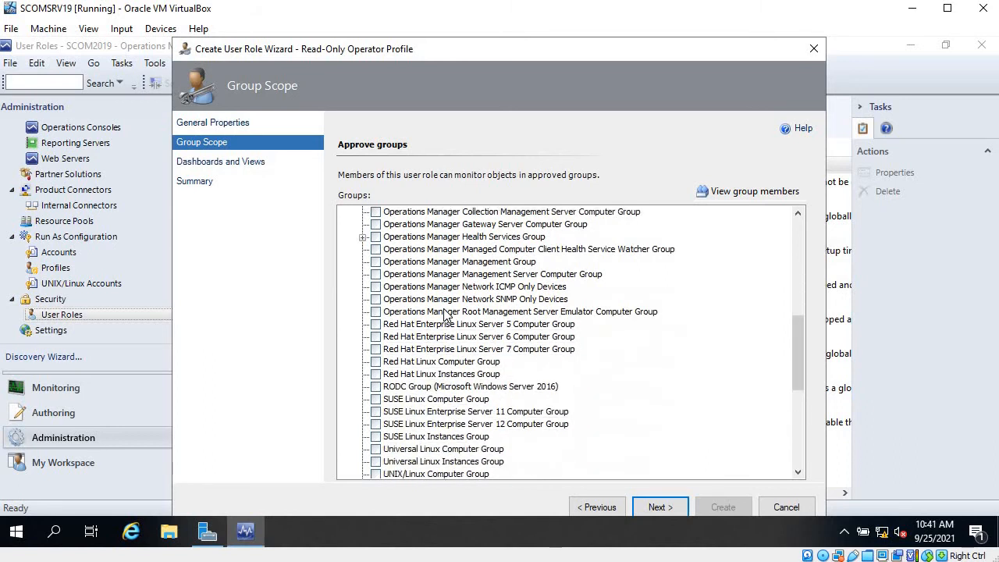
scroll(446, 312, down, 1)
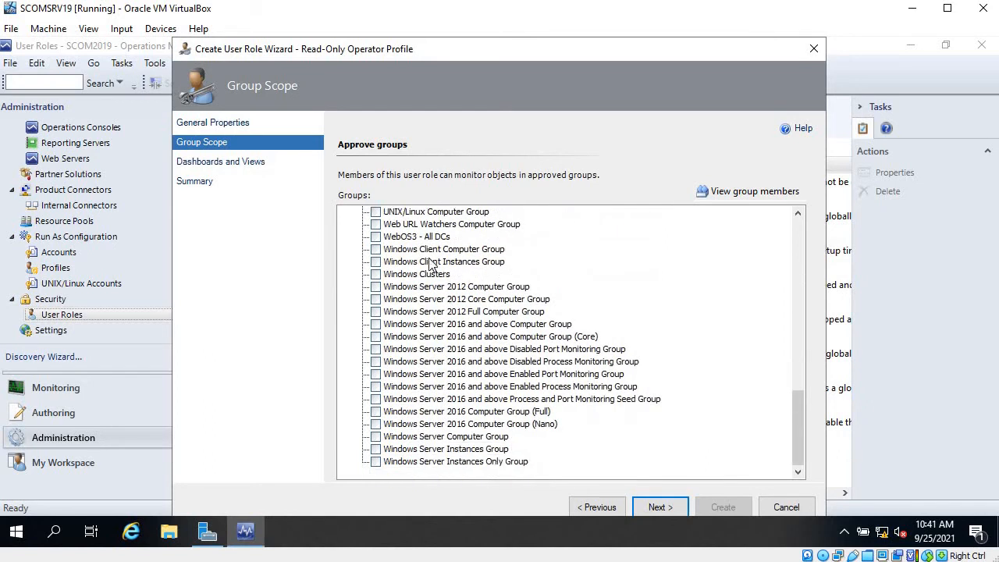
click(376, 237)
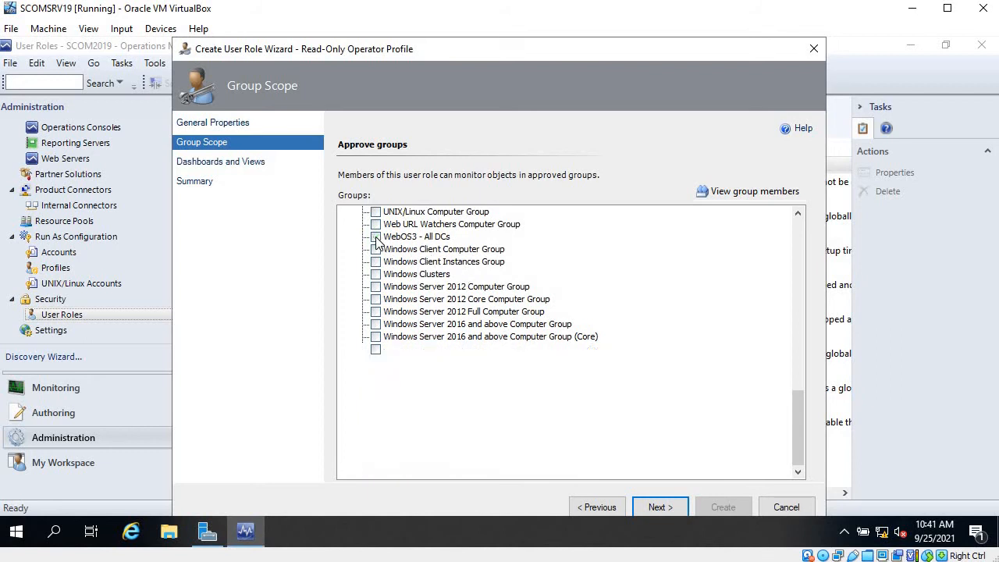
click(660, 506)
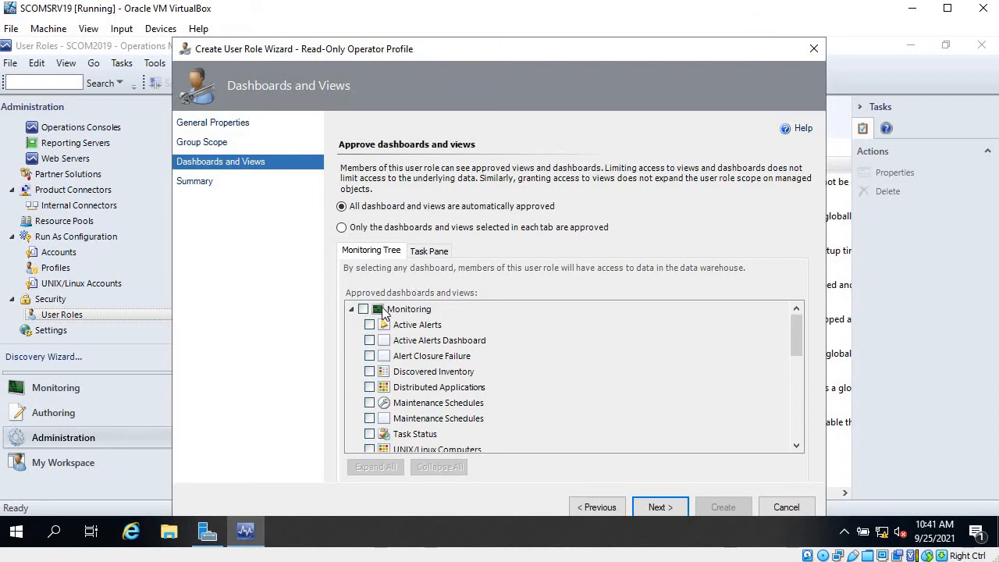
Approve only the selected dashboards and views, choosing the Active Directory Domain Services folder, and continue to the summary
click(373, 234)
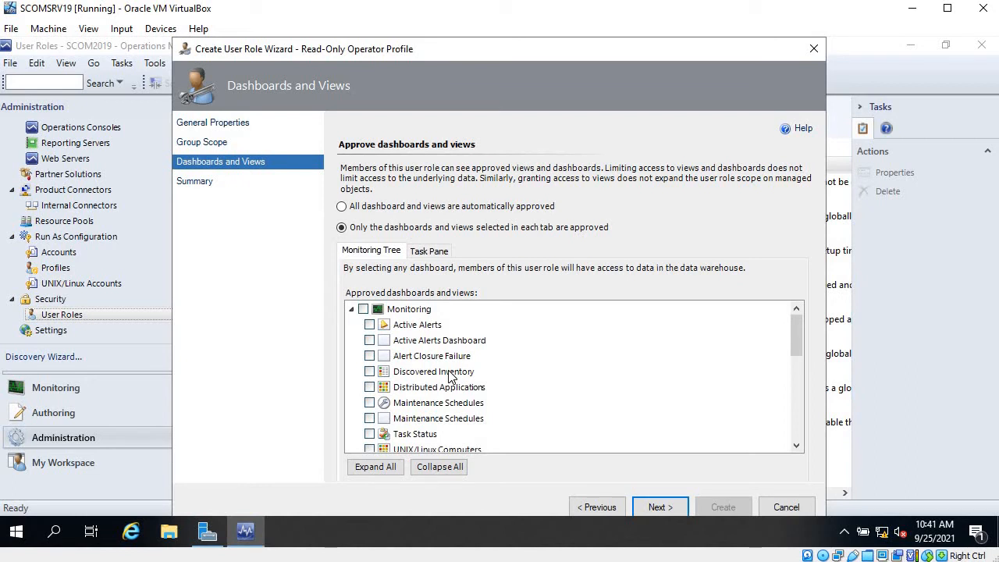
scroll(448, 376, down, 3)
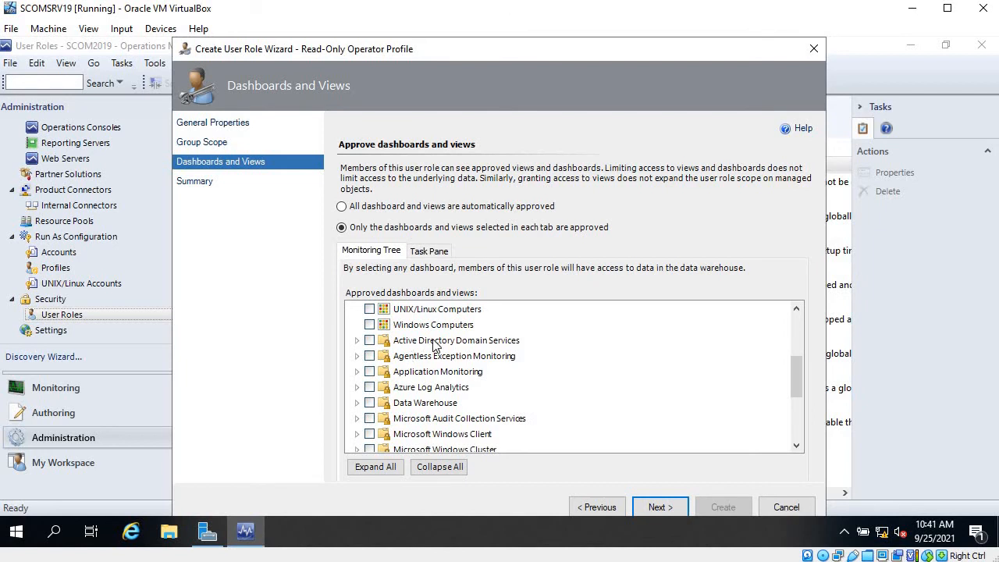
click(370, 341)
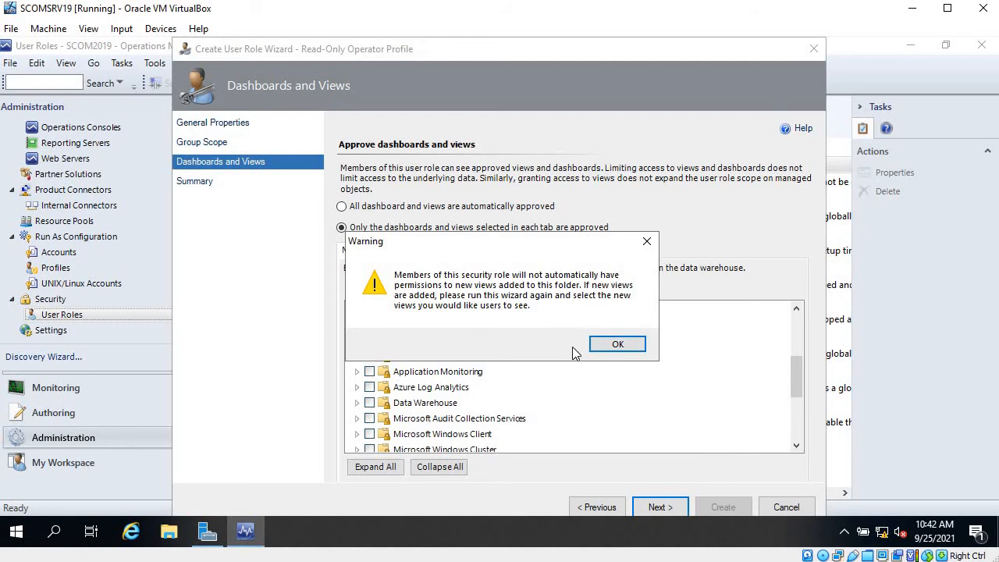
click(604, 349)
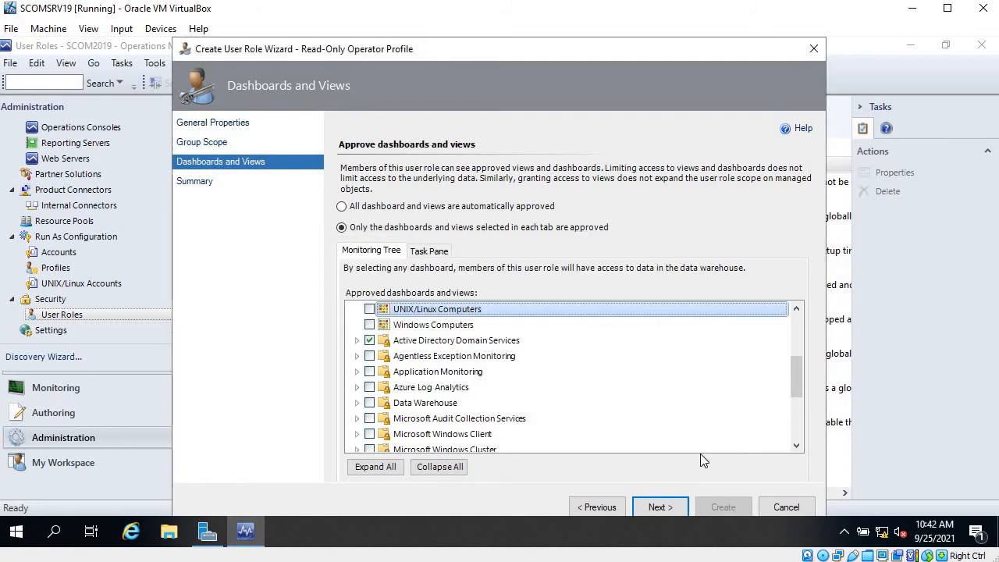
click(675, 508)
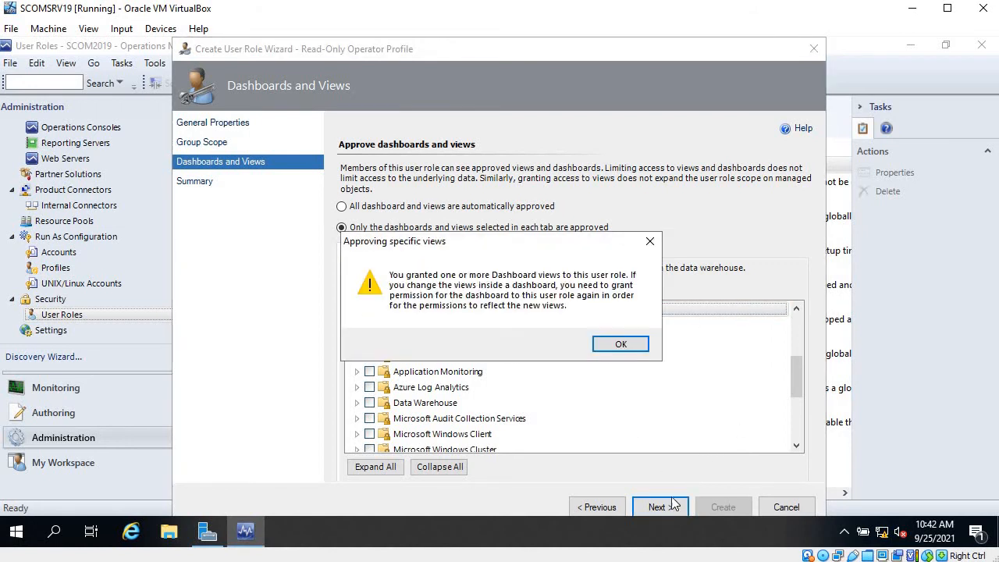
click(622, 346)
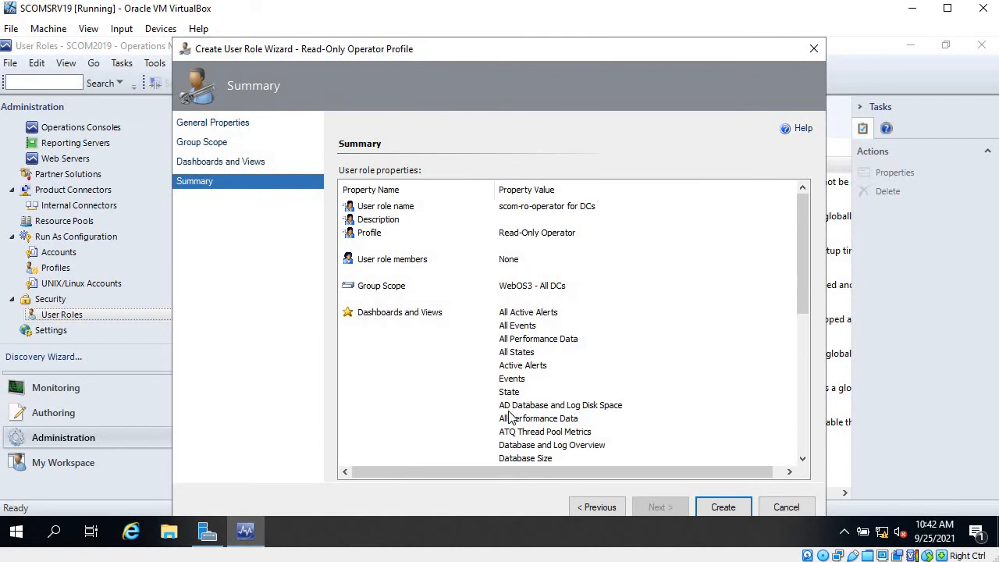
Review the summary of the role's properties and create the user role
scroll(509, 418, down, 8)
scroll(509, 418, up, 10)
scroll(510, 416, down, 10)
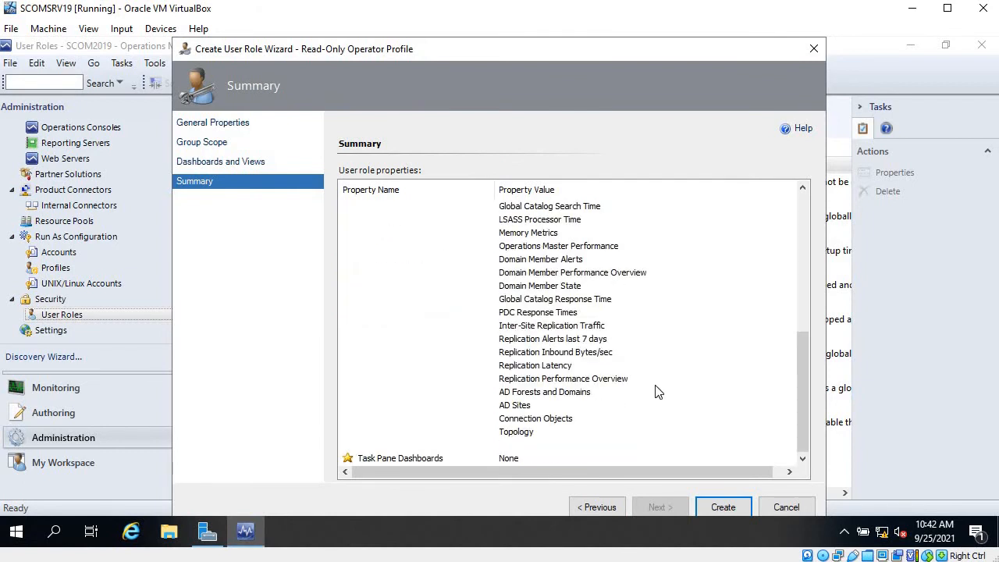
click(724, 507)
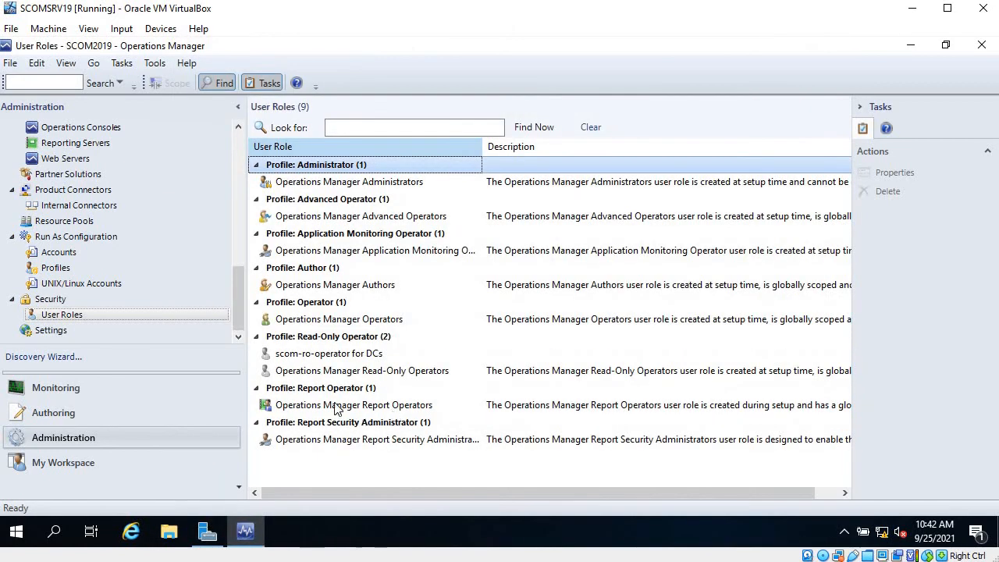
Switch to the domain controller VM and enter the administrator password to unlock its PowerShell session
click(326, 361)
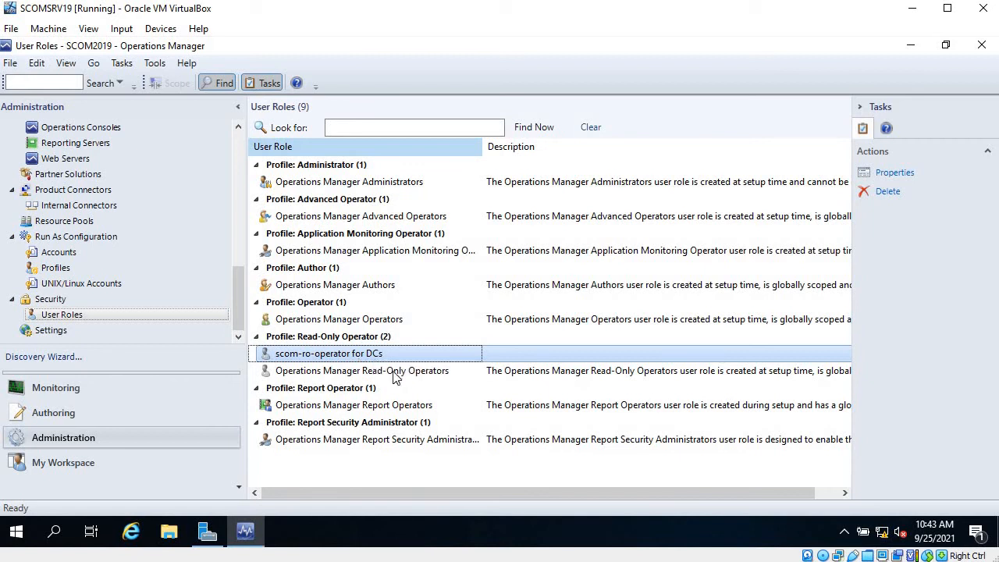
click(441, 507)
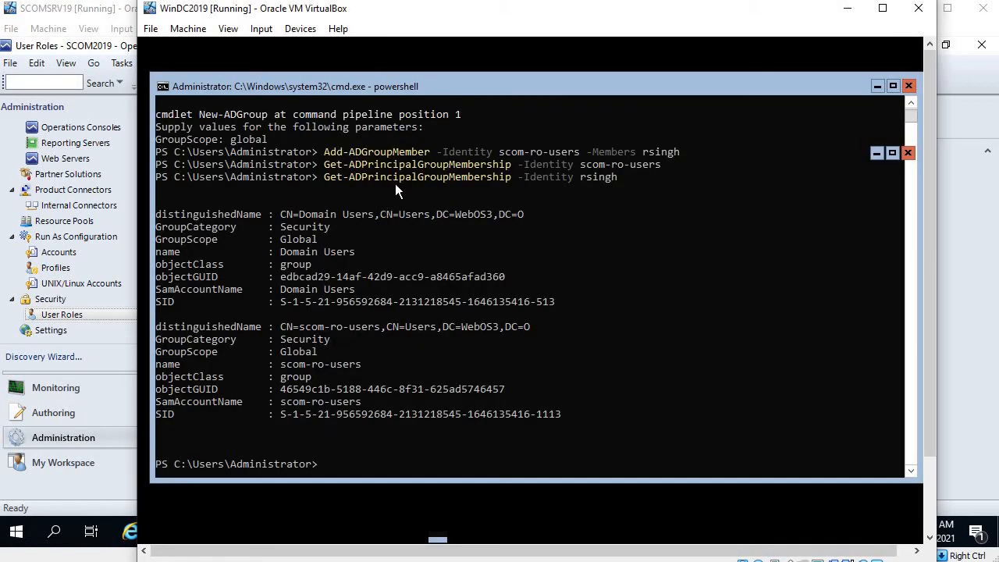
click(526, 257)
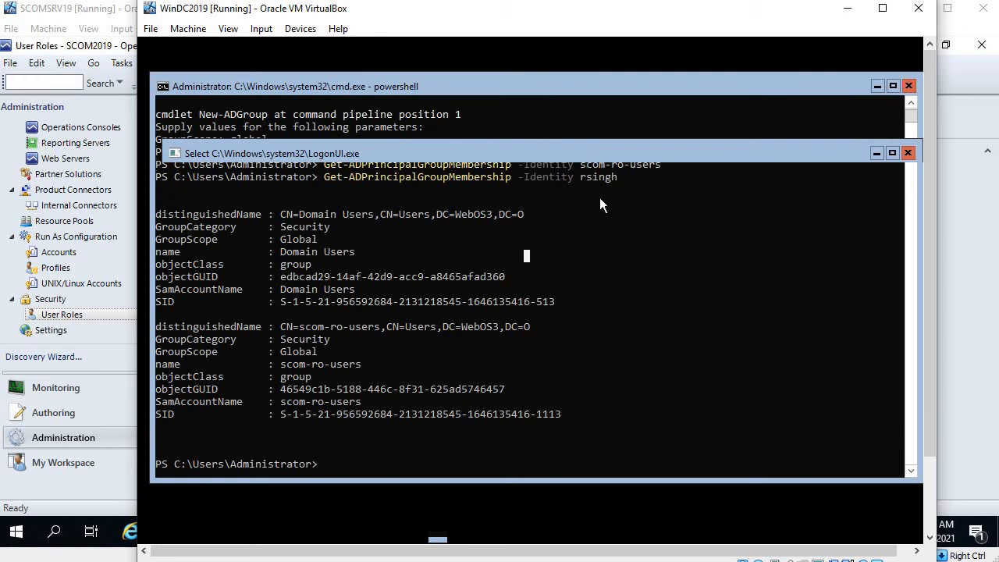
text(*)
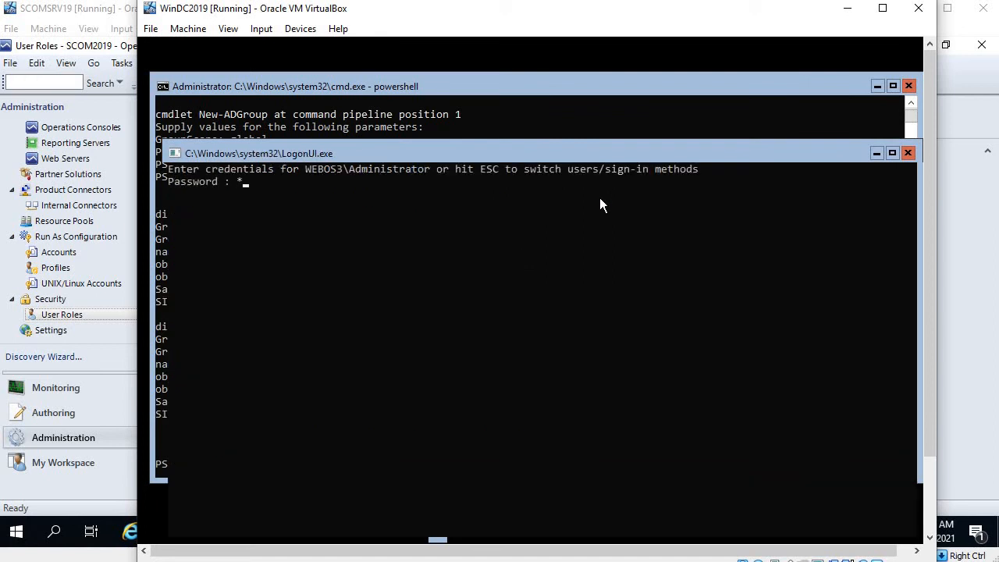
text(*******)
key(Return)
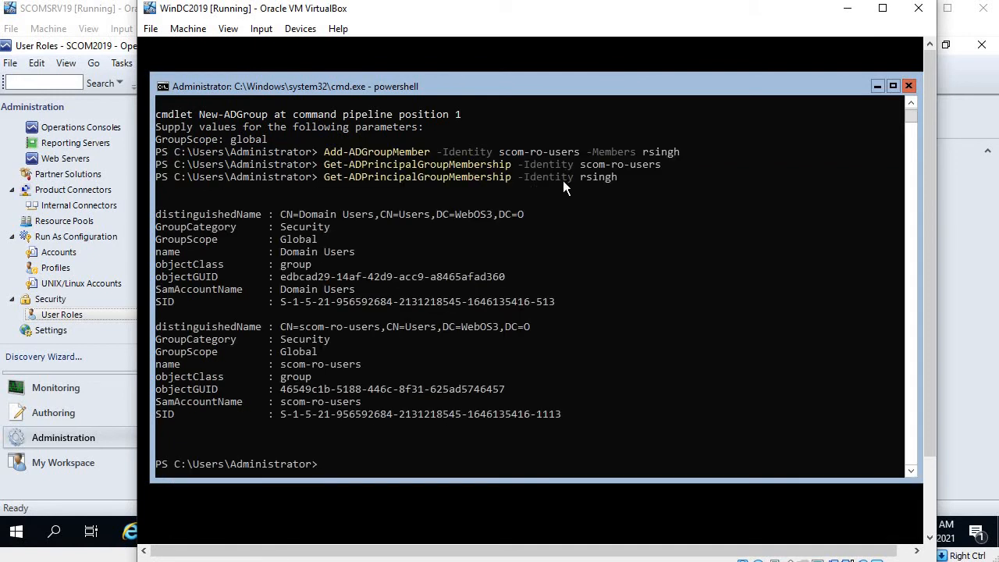
Highlight the user account and its scom-ro-users group membership in the PowerShell output, then leave the DC window
drag(586, 179, 617, 179)
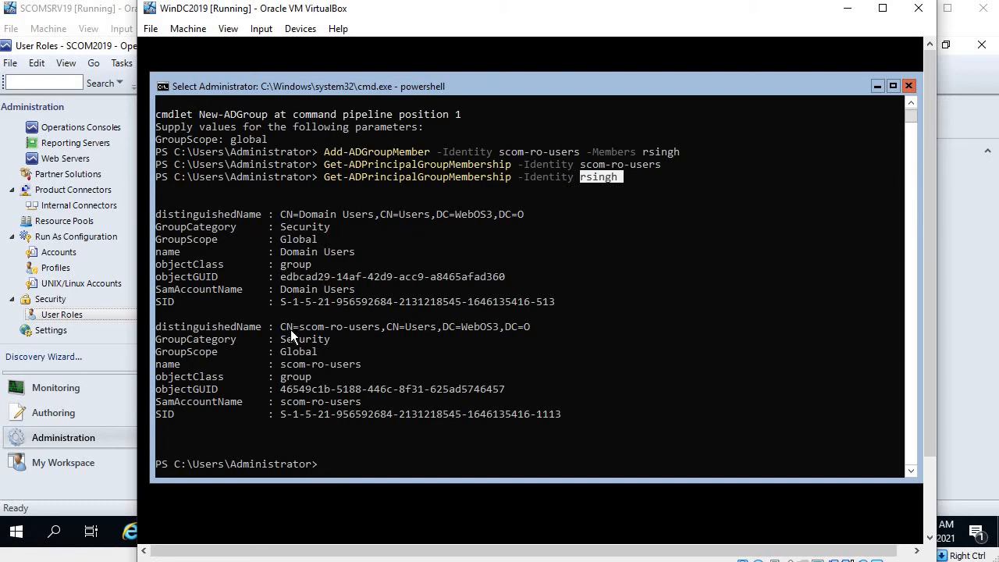
drag(291, 329, 375, 326)
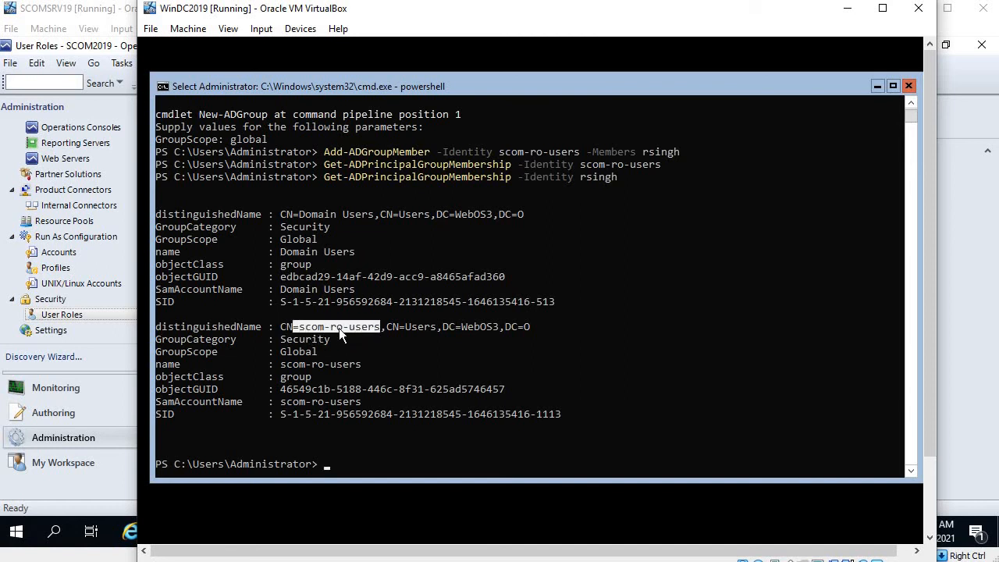
click(847, 8)
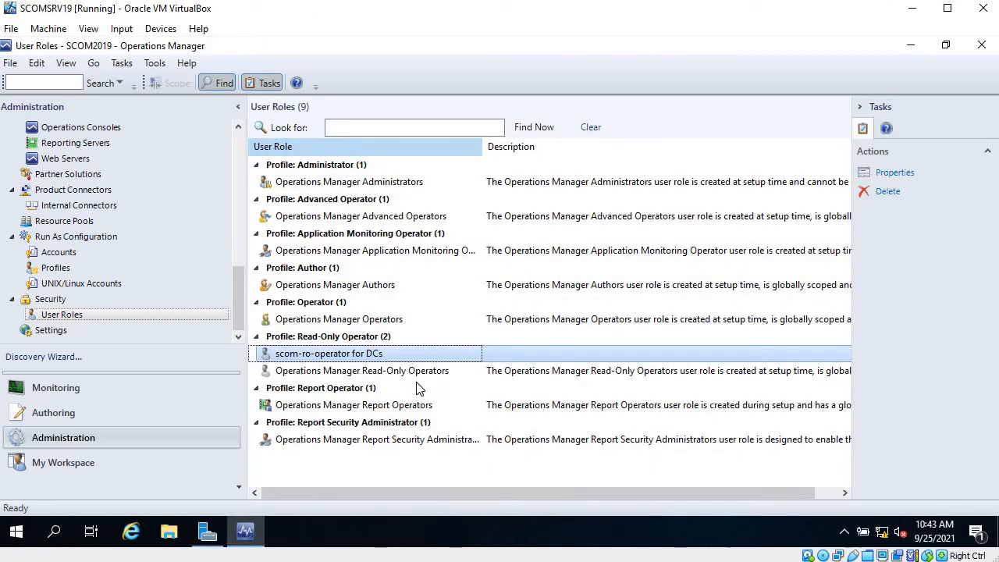
Open the scom-ro-operator for DCs role properties, add the scom-ro-users group as a member, and save
double_click(371, 357)
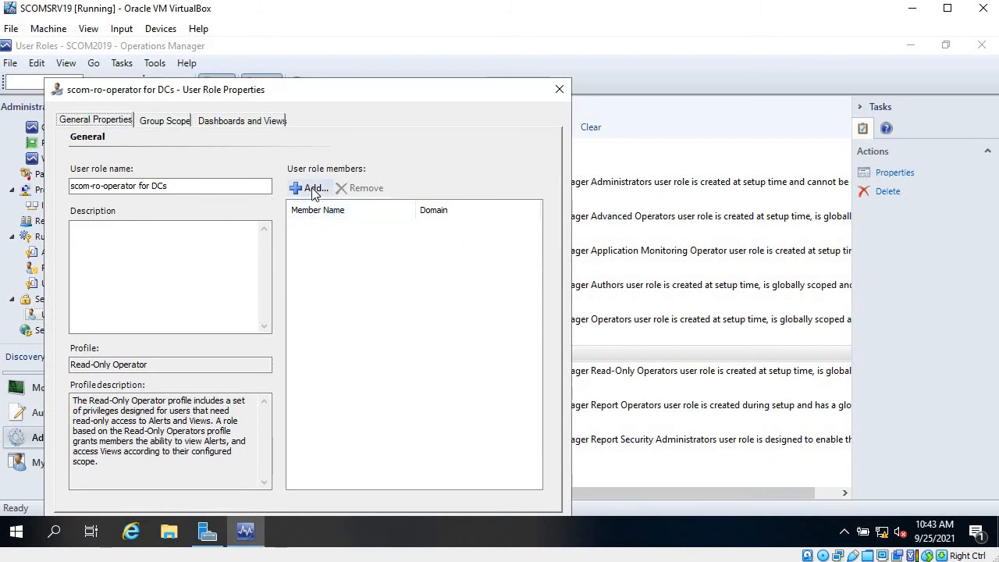
click(312, 190)
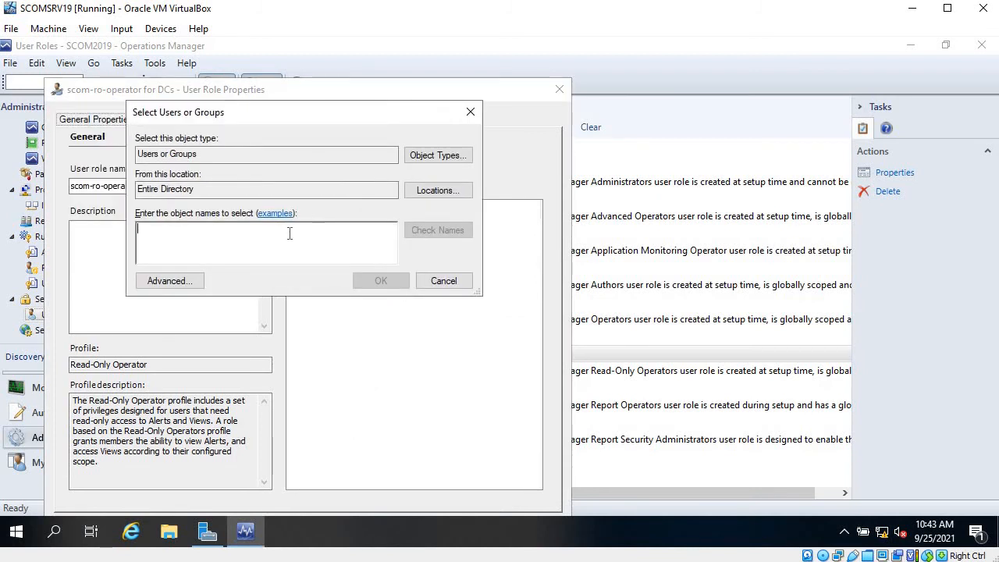
text(scom)
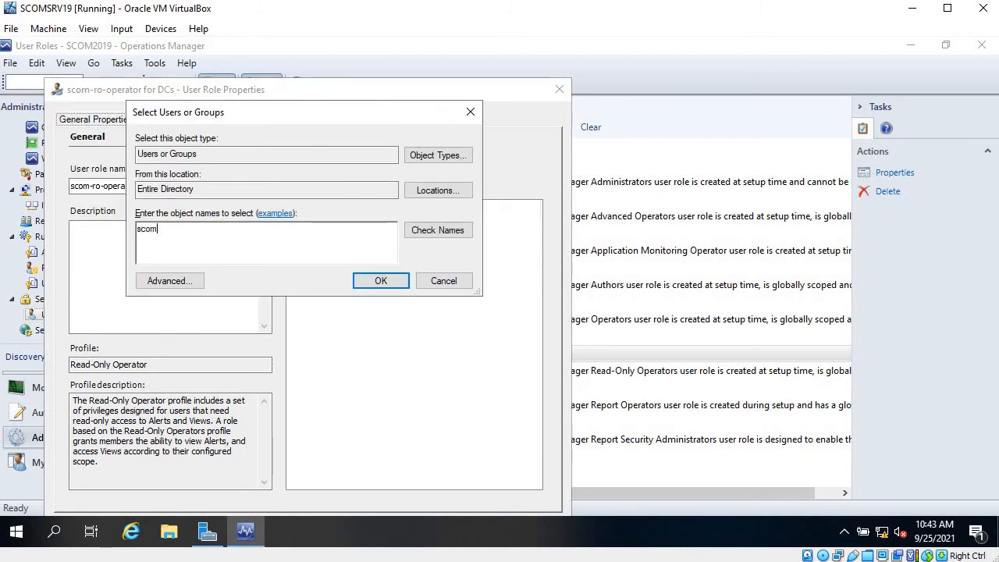
text(-ro)
key(Return)
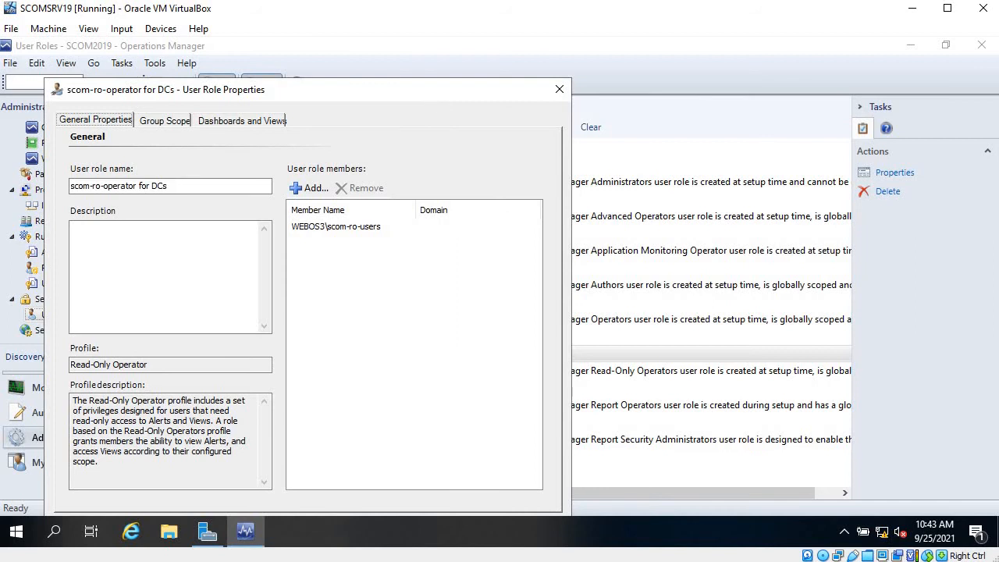
drag(429, 90, 446, 75)
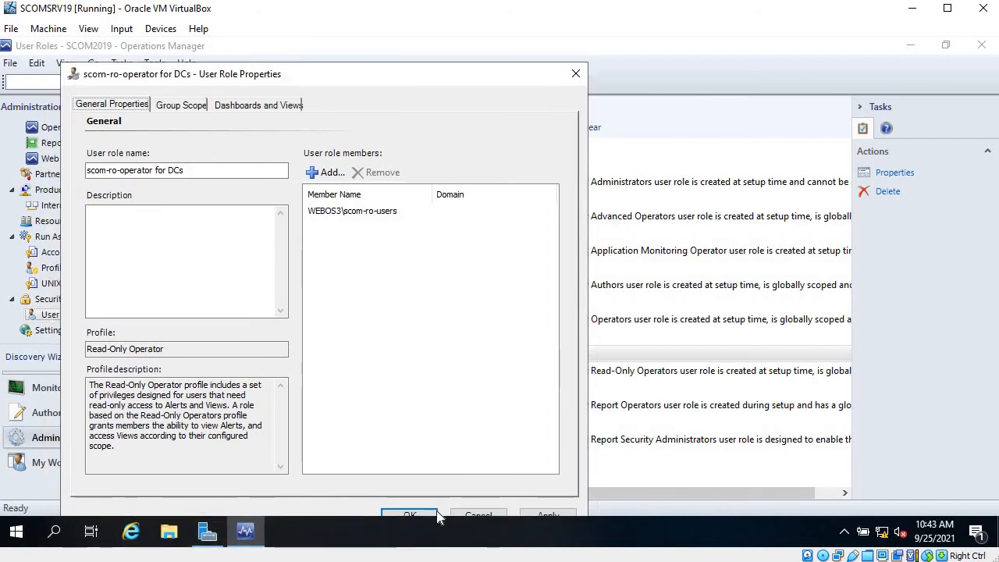
click(528, 515)
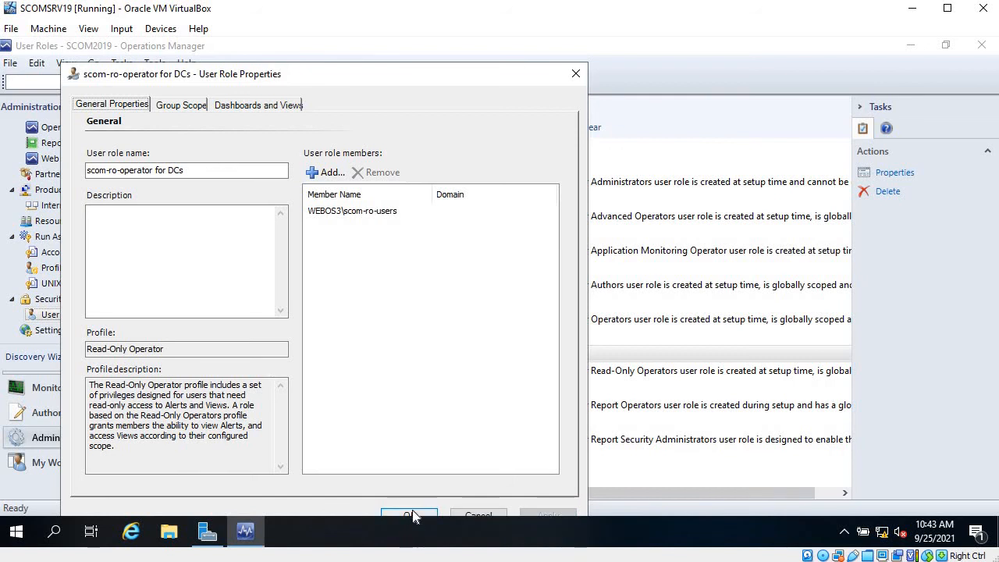
click(412, 515)
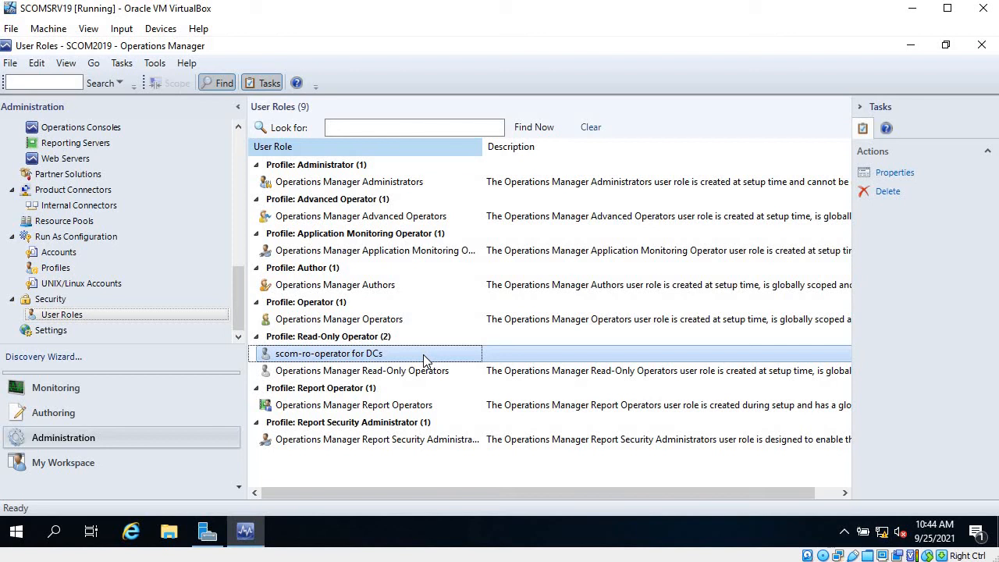
Close the Operations console and sign out of the management server
click(987, 45)
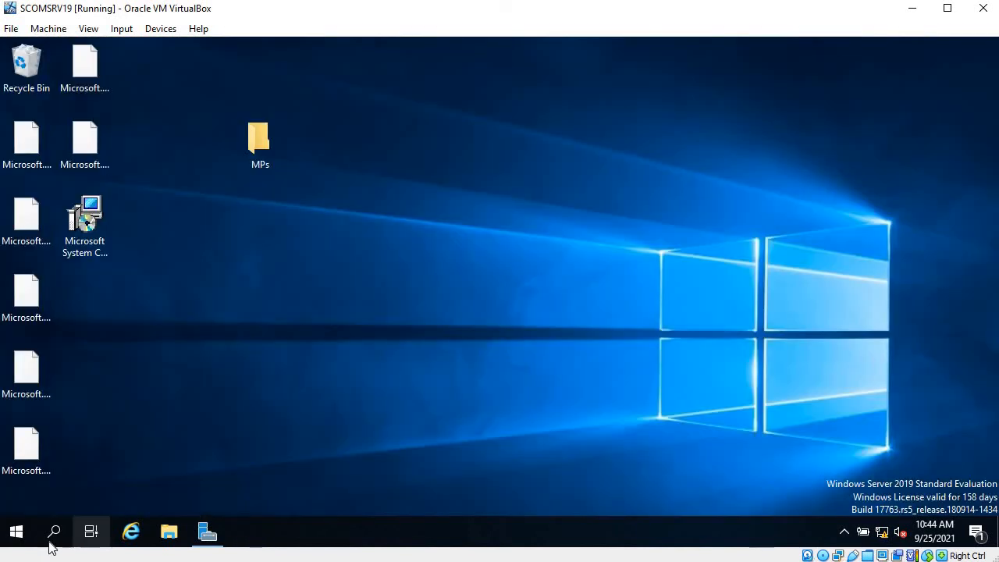
click(66, 527)
text(logoff)
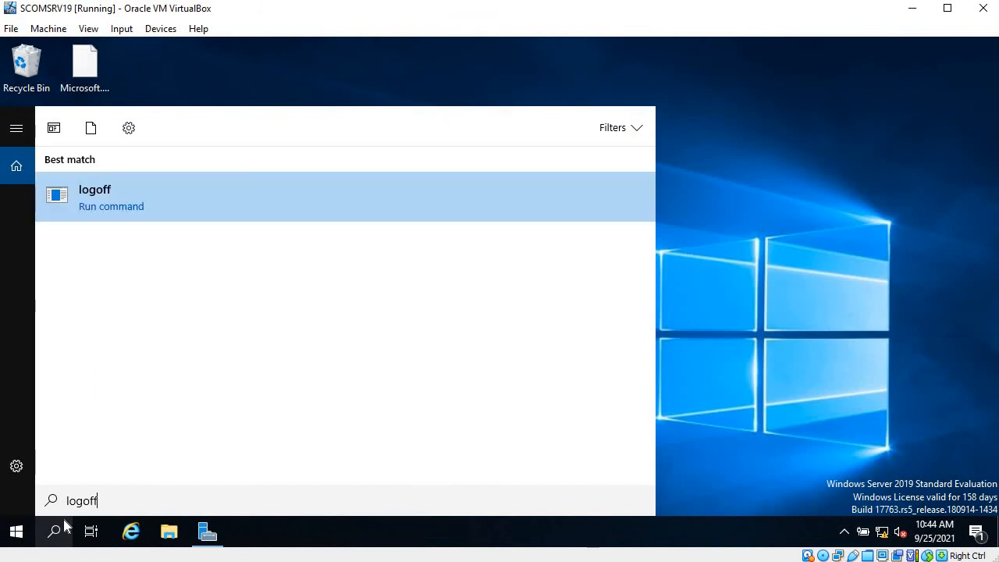
key(Return)
right_click(14, 534)
mouse_move(152, 489)
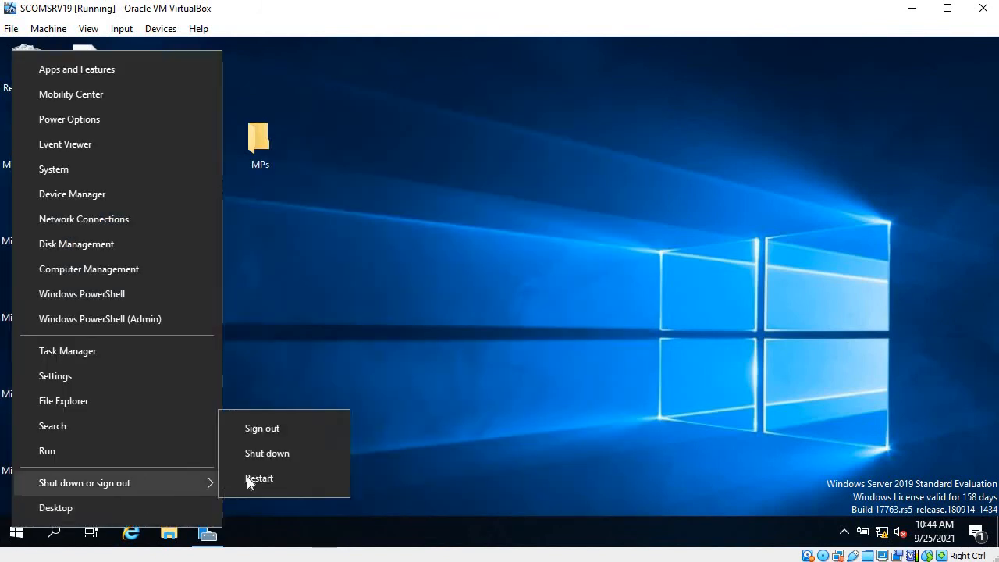
click(280, 428)
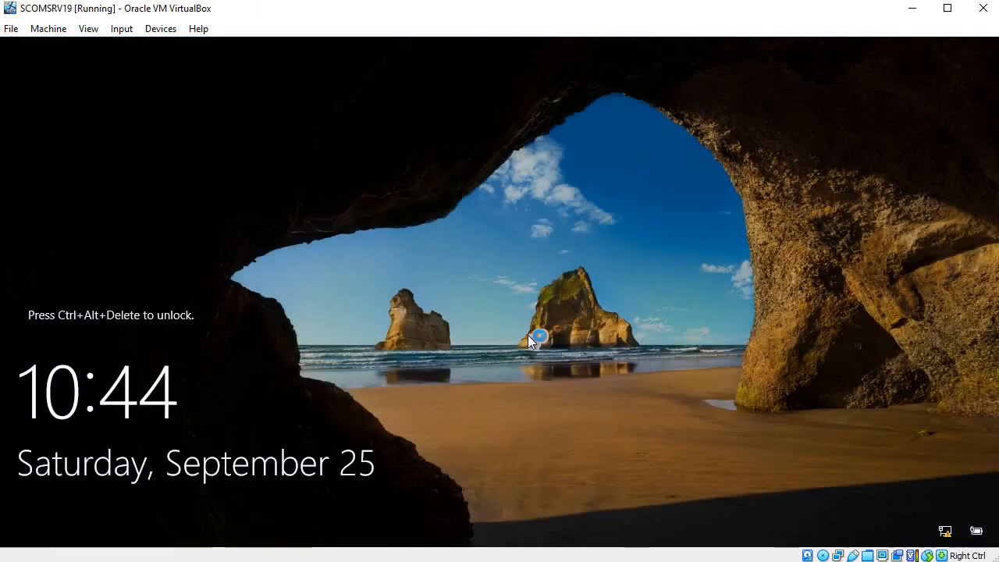
Sign in to the management server as another user, entering the read-only group member's domain account name and password
key(ctrl+alt+Delete)
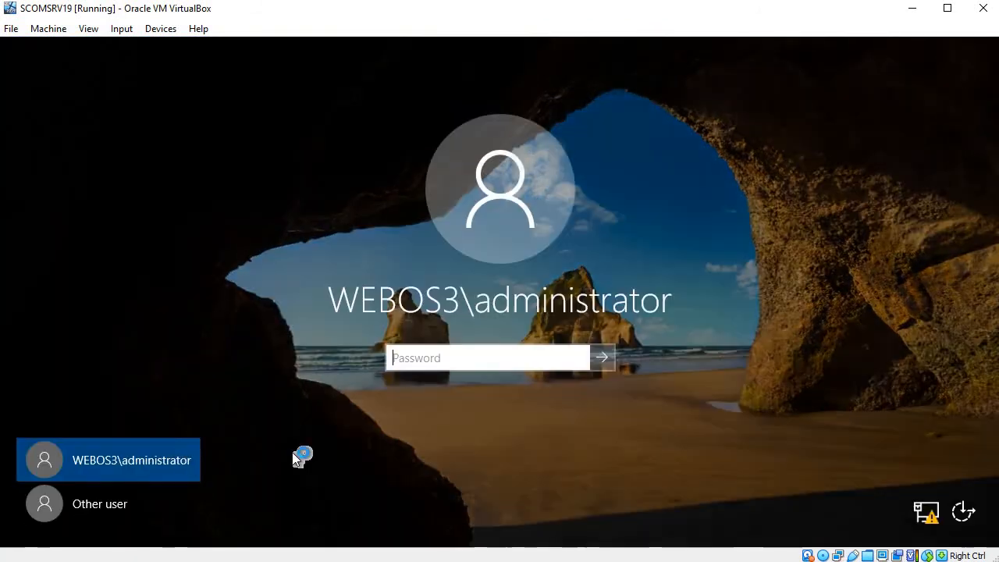
click(107, 505)
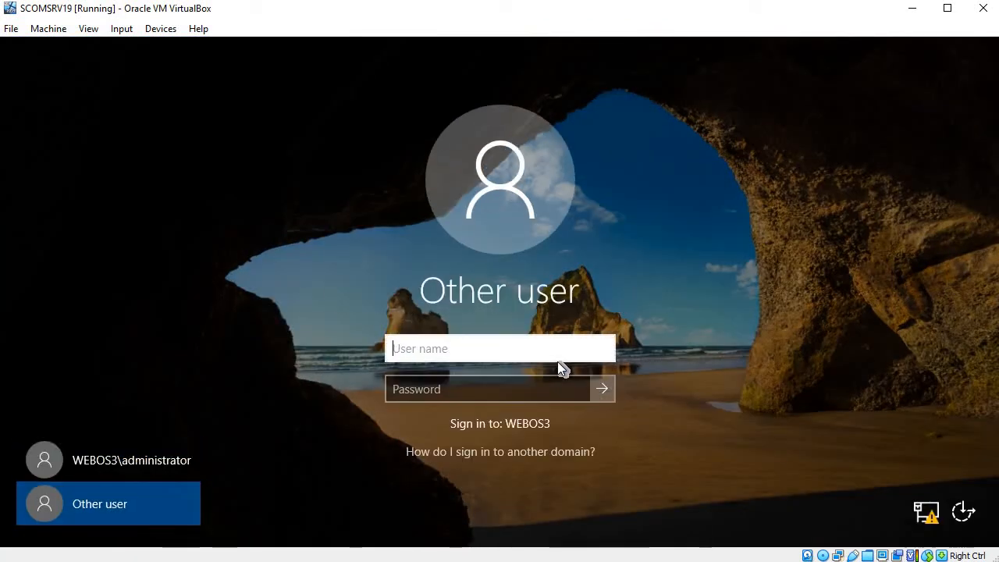
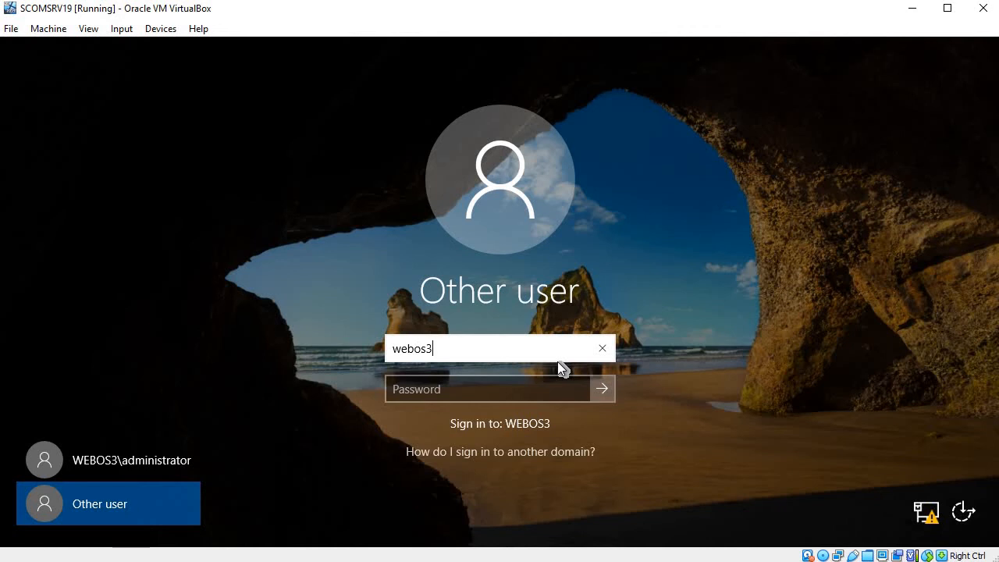
key(Return)
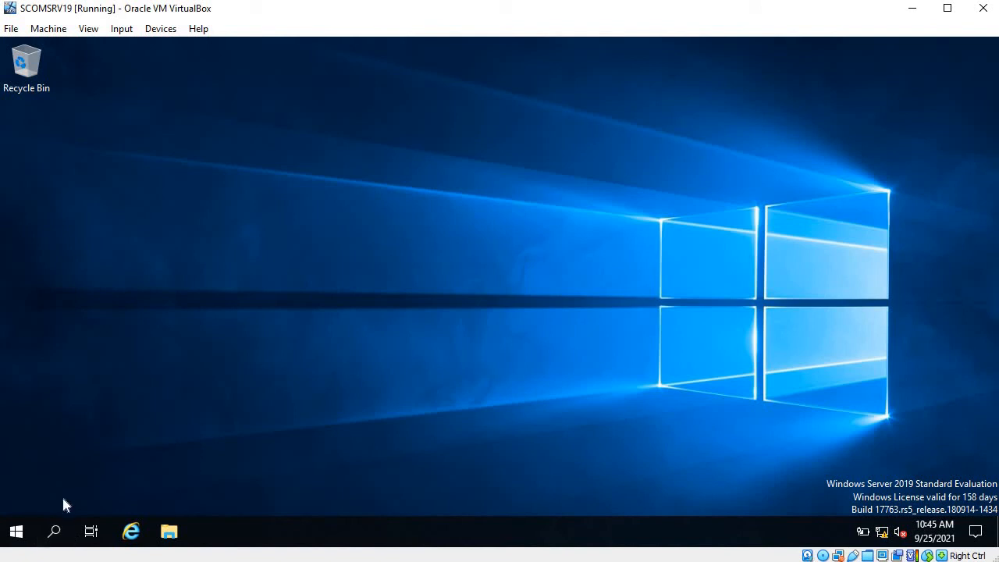
Launch the Operations console and open the active alerts view for Active Directory Domain Services
key(super)
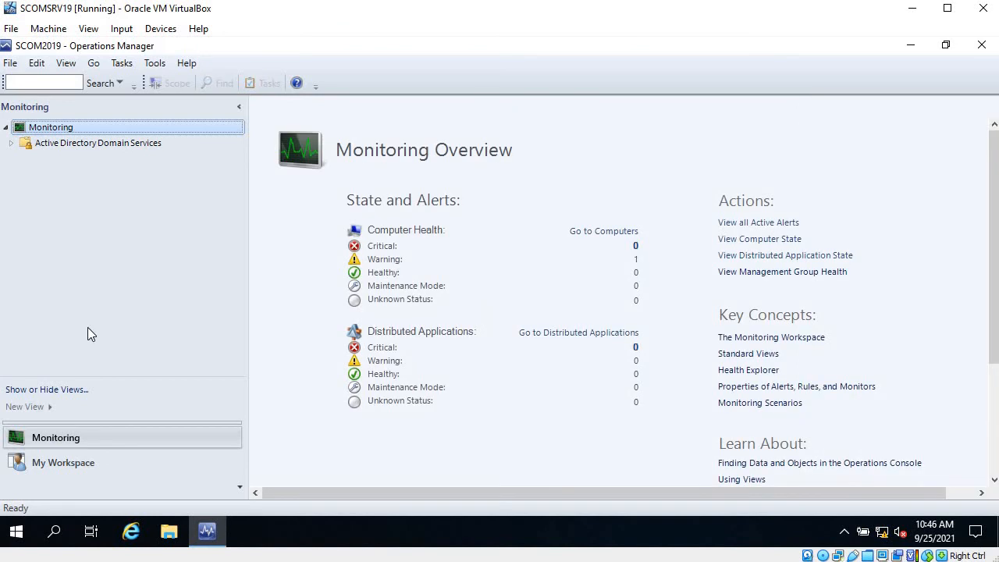
click(12, 144)
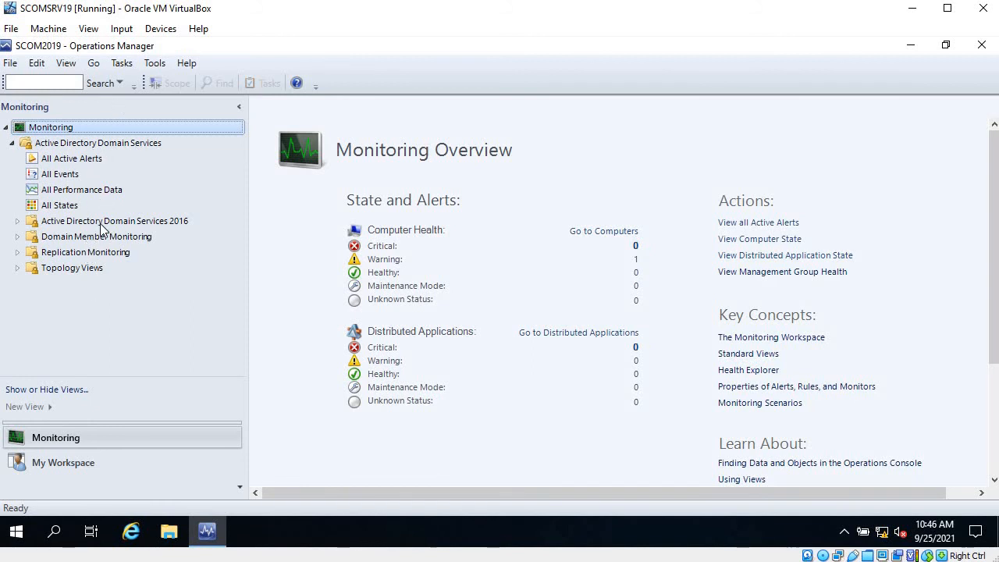
click(73, 158)
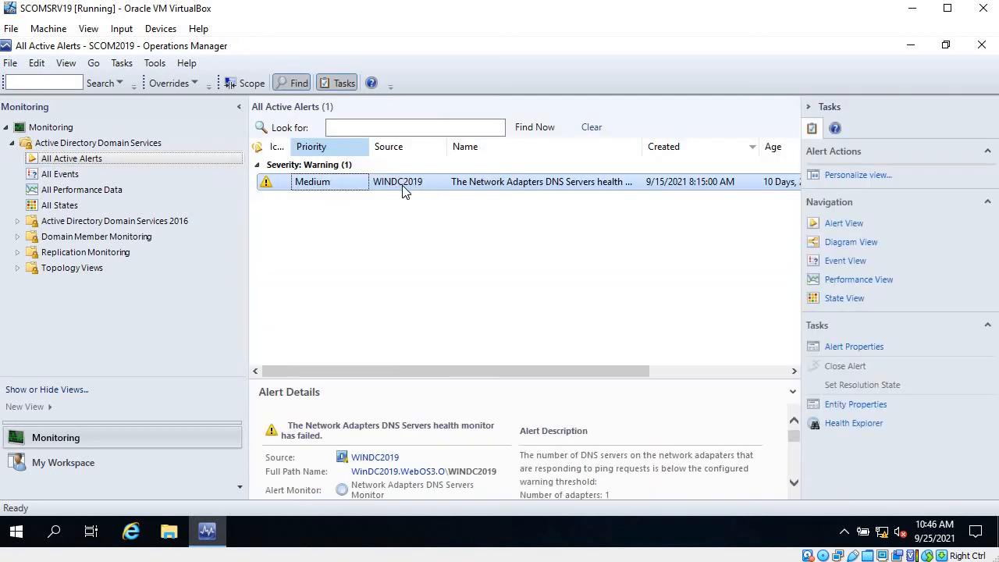
Inspect the actions available on the domain controller alert, then open the All Events view
right_click(348, 188)
mouse_move(546, 219)
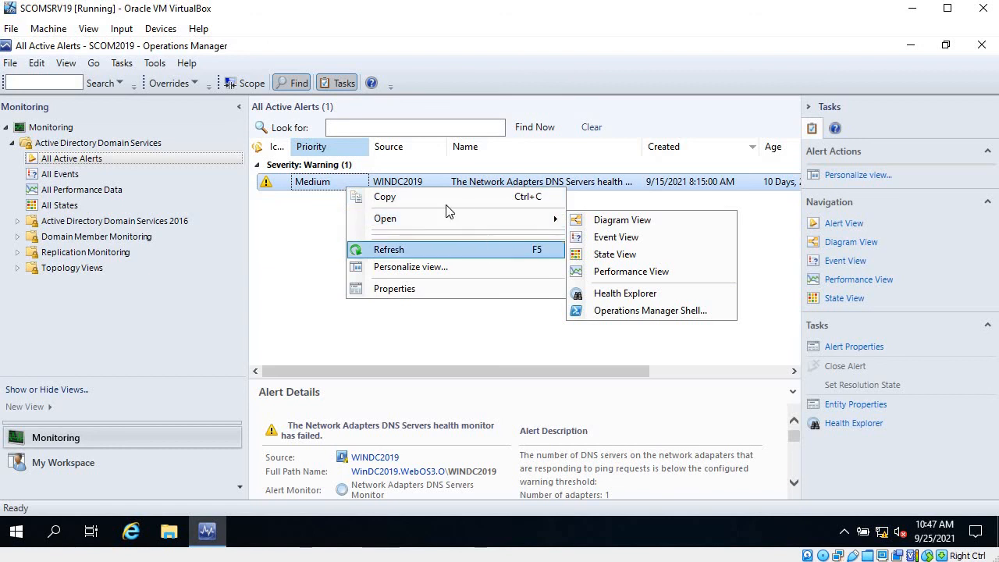
click(312, 228)
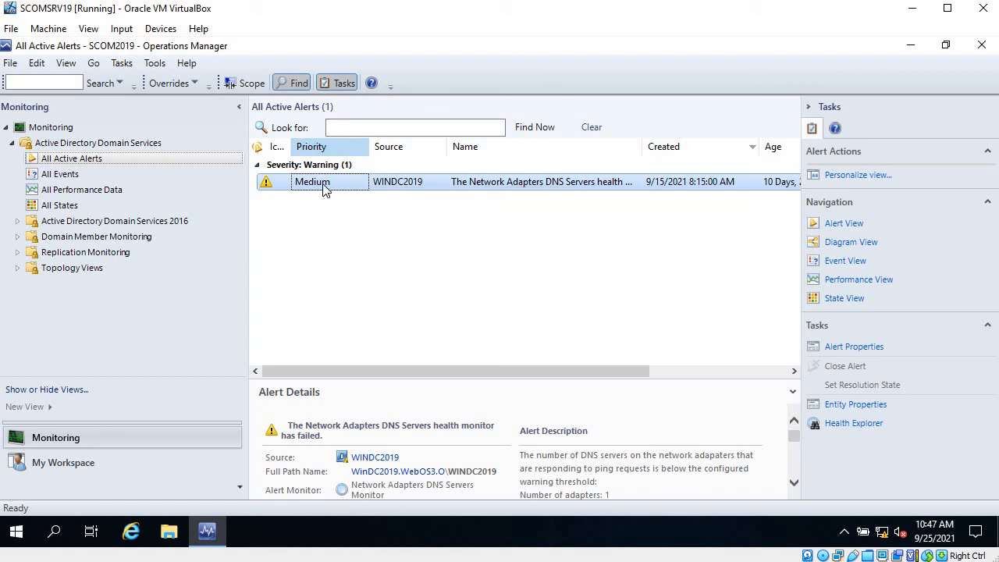
click(99, 179)
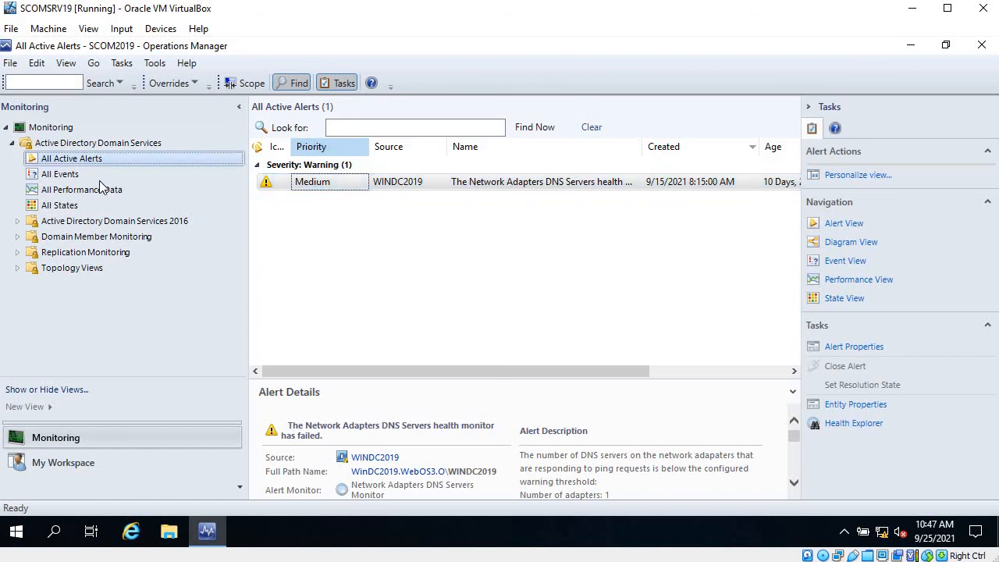
right_click(100, 183)
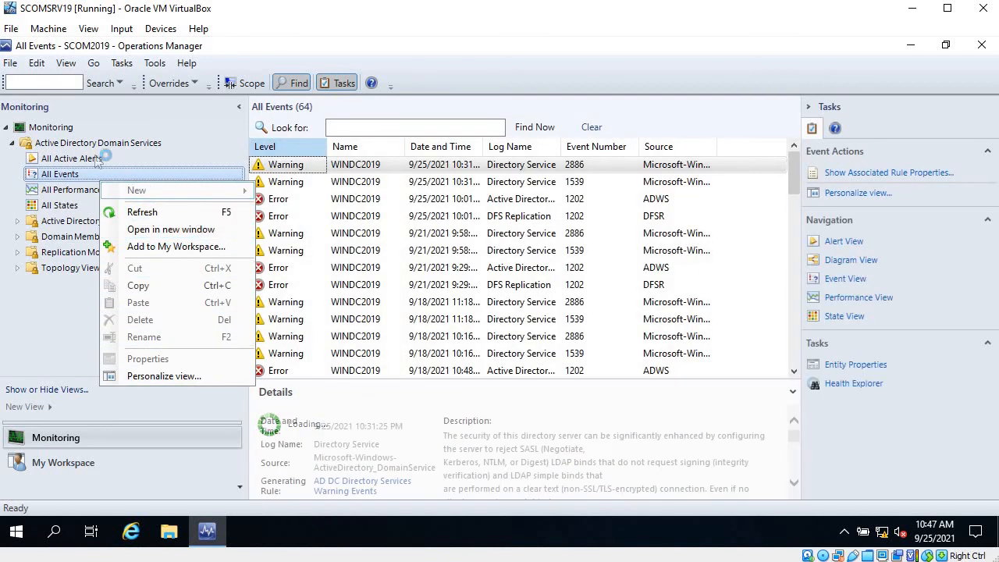
click(68, 204)
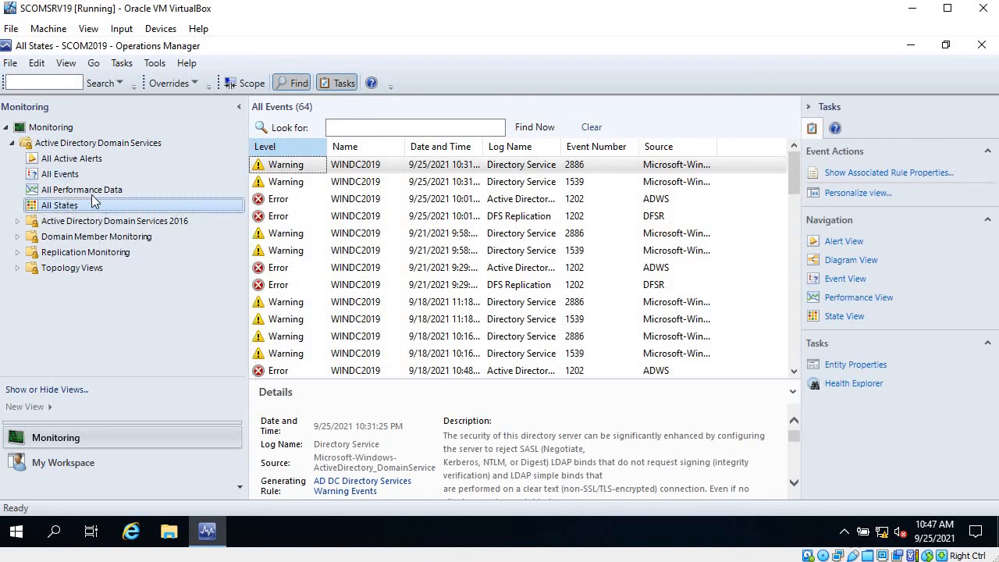
click(100, 175)
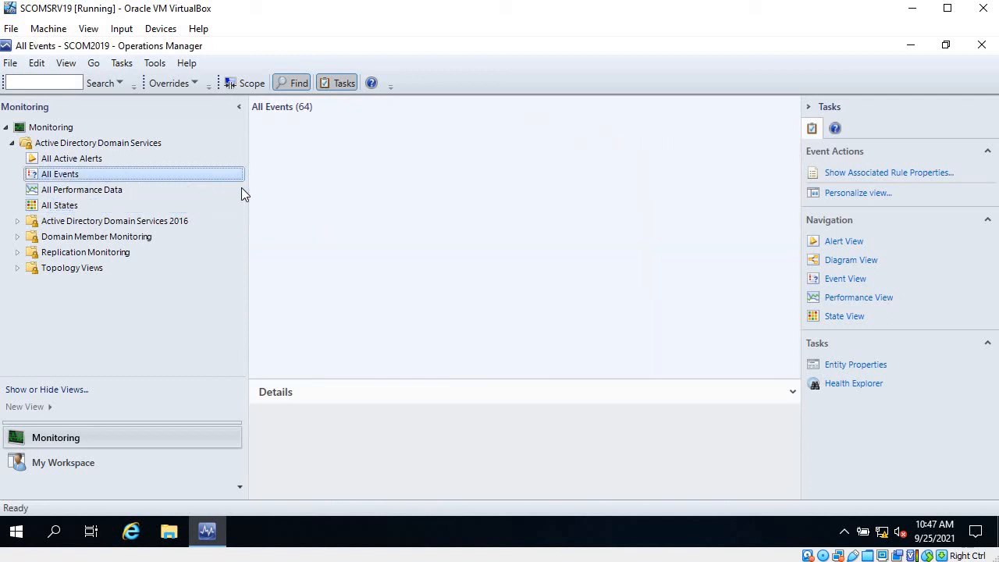
Examine the actions offered for individual domain controller events and switch between My Workspace and Monitoring
click(315, 199)
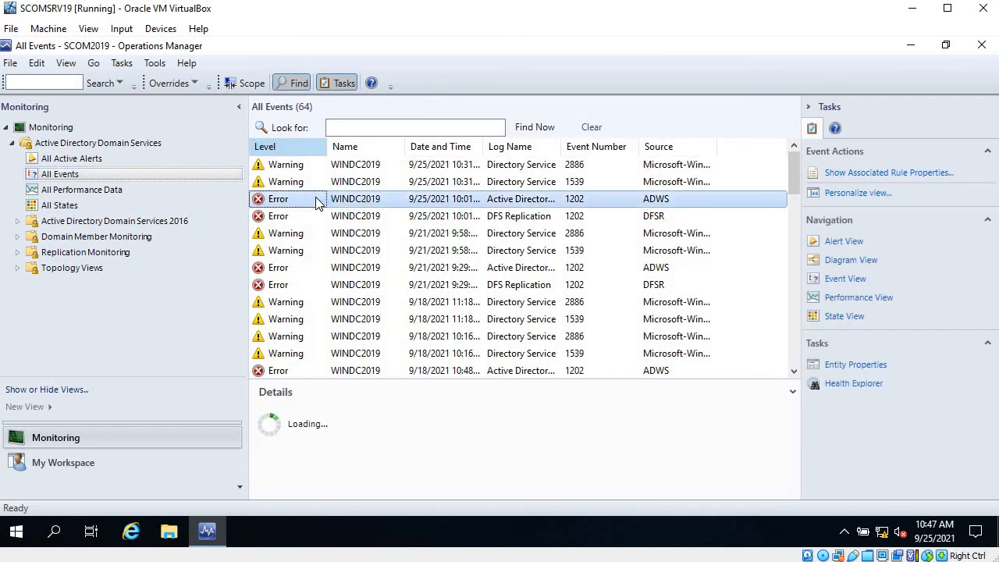
right_click(316, 196)
mouse_move(468, 207)
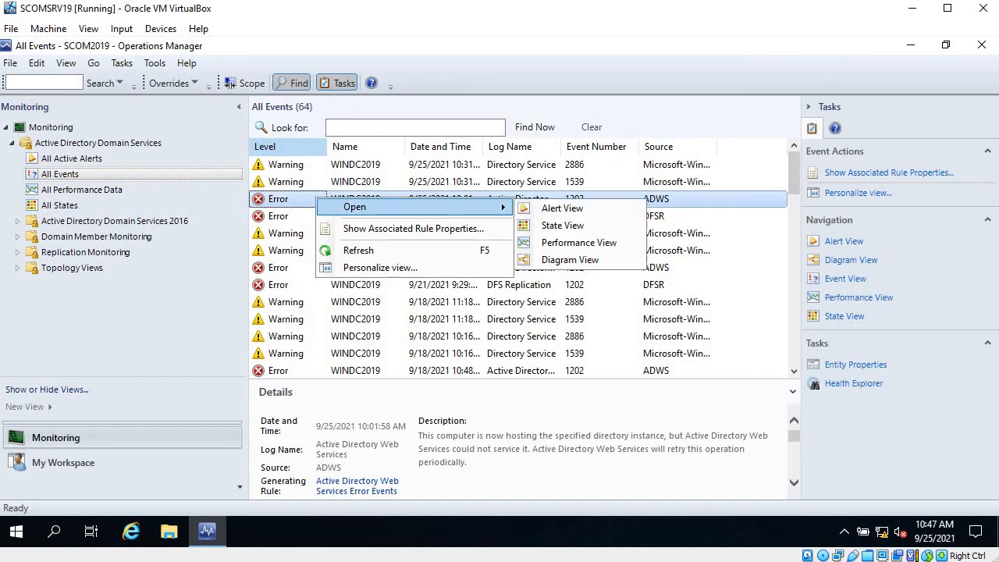
click(564, 243)
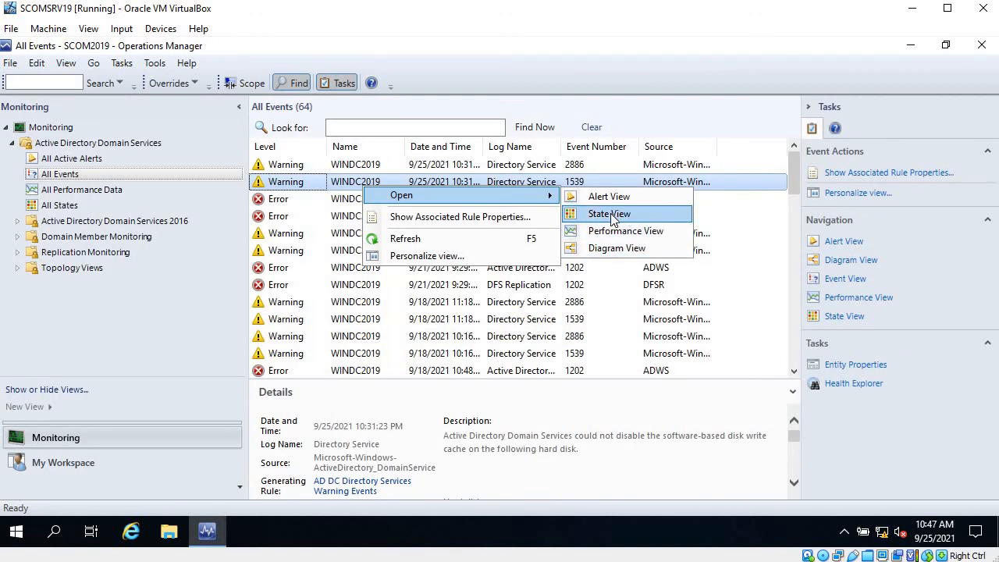
click(326, 270)
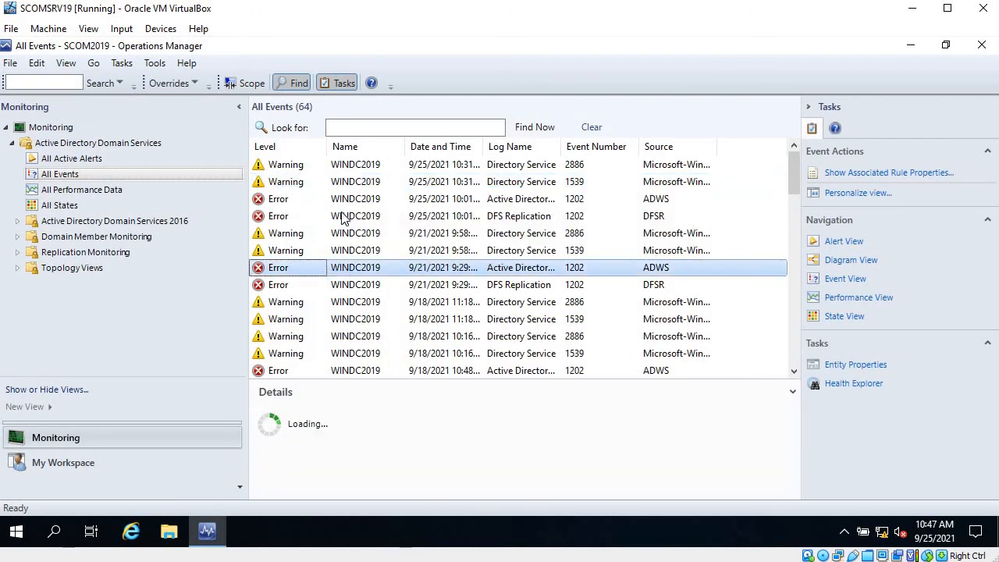
click(342, 218)
right_click(342, 218)
mouse_move(490, 223)
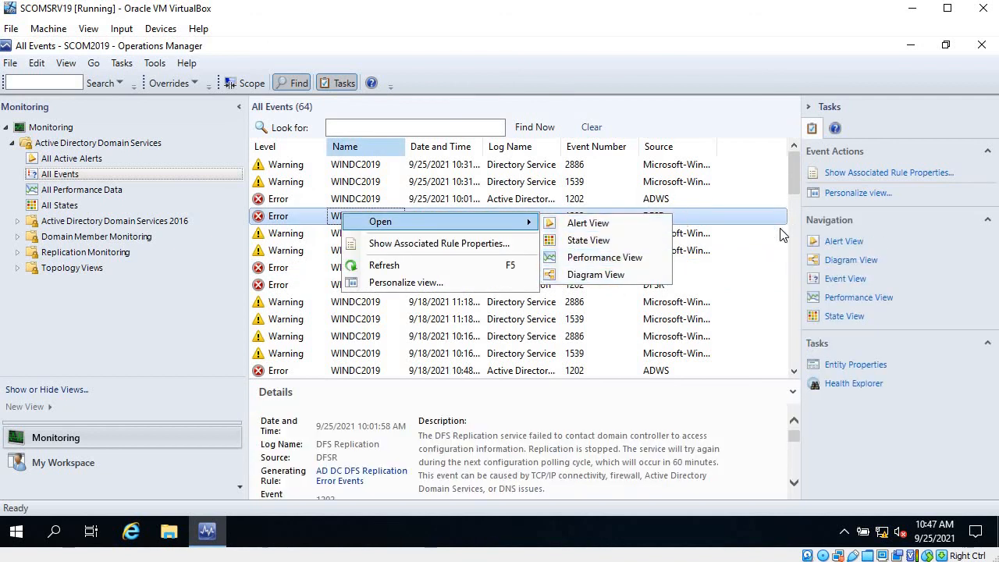
click(796, 179)
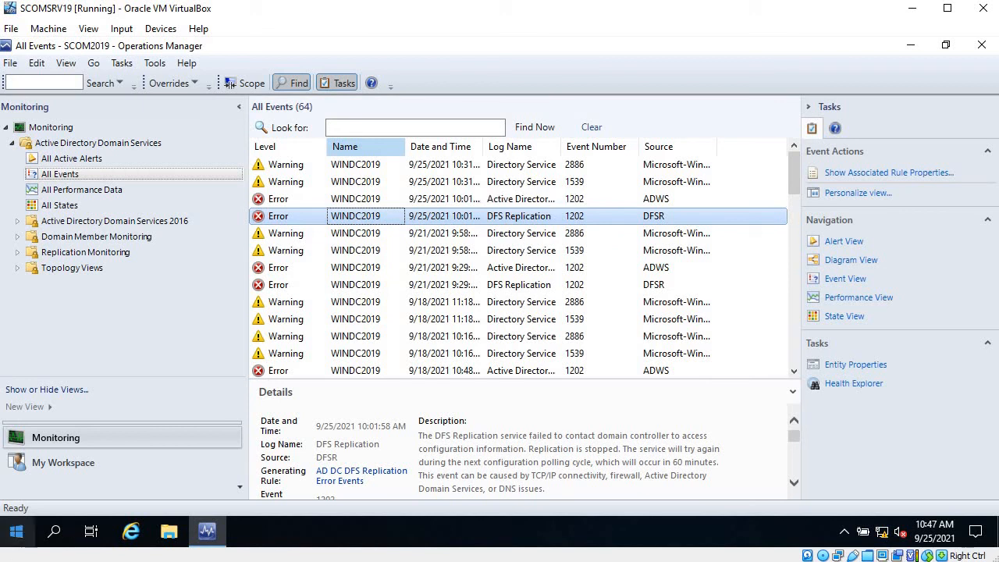
click(93, 472)
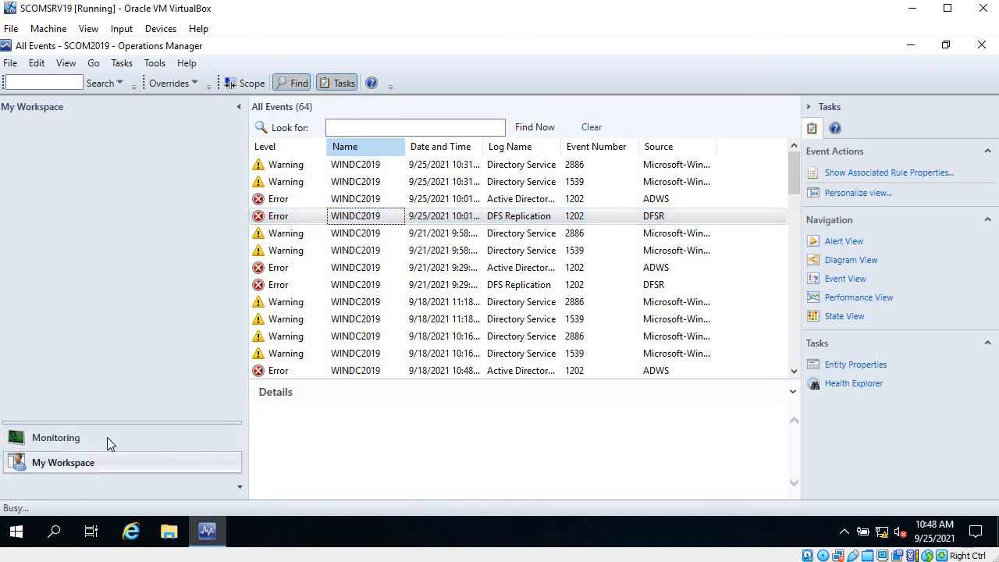
click(108, 441)
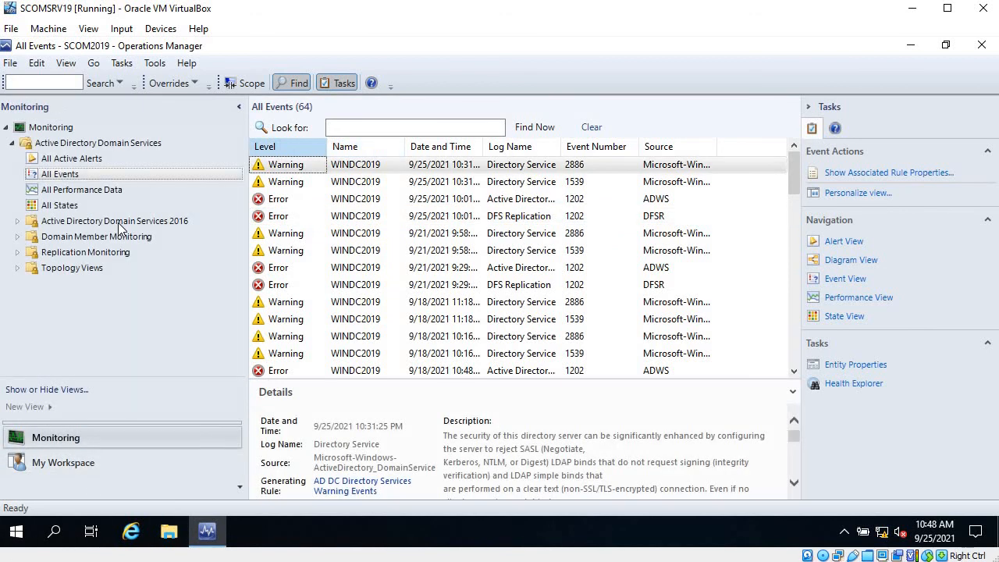